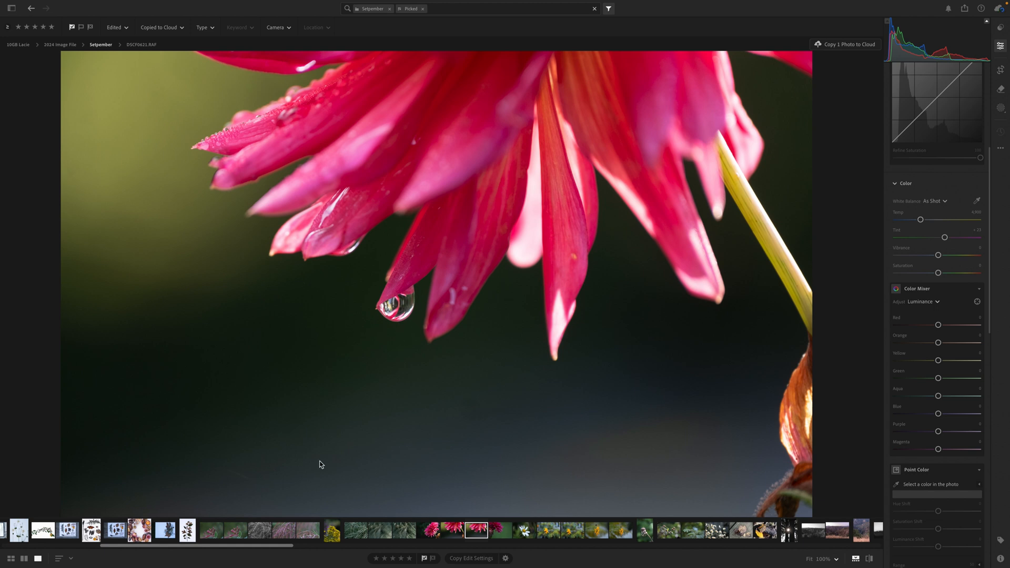
Compare the picked close-ups of purple grasses, the pink flower, green grasses and honeysuckle buds, examining their water droplets and focus.
click(282, 532)
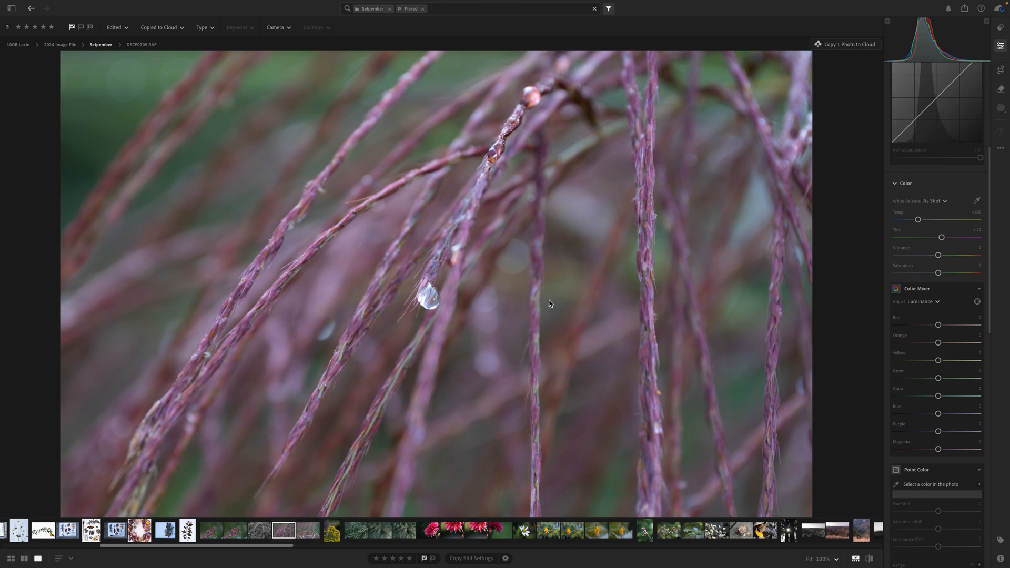
click(304, 538)
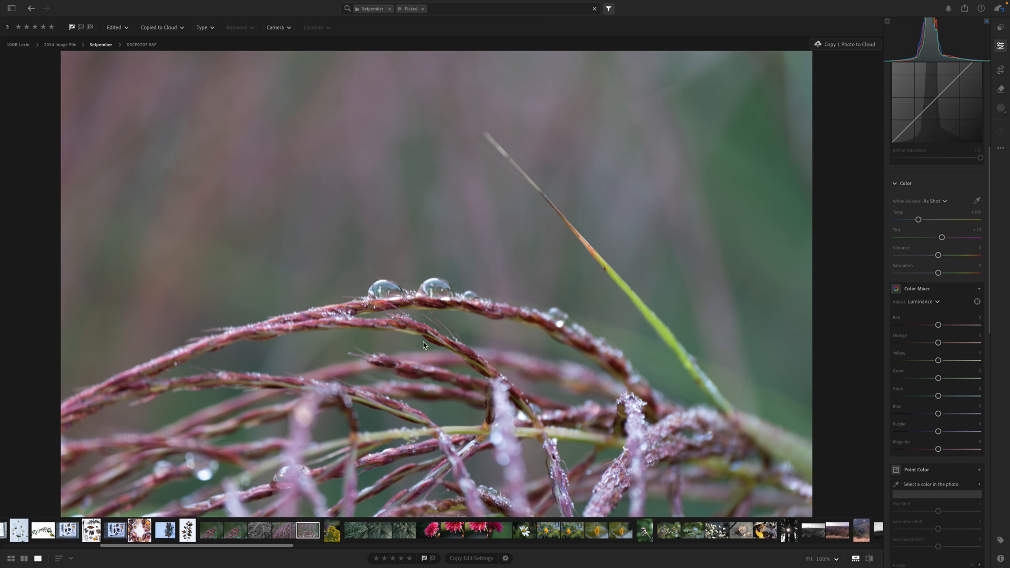
click(473, 537)
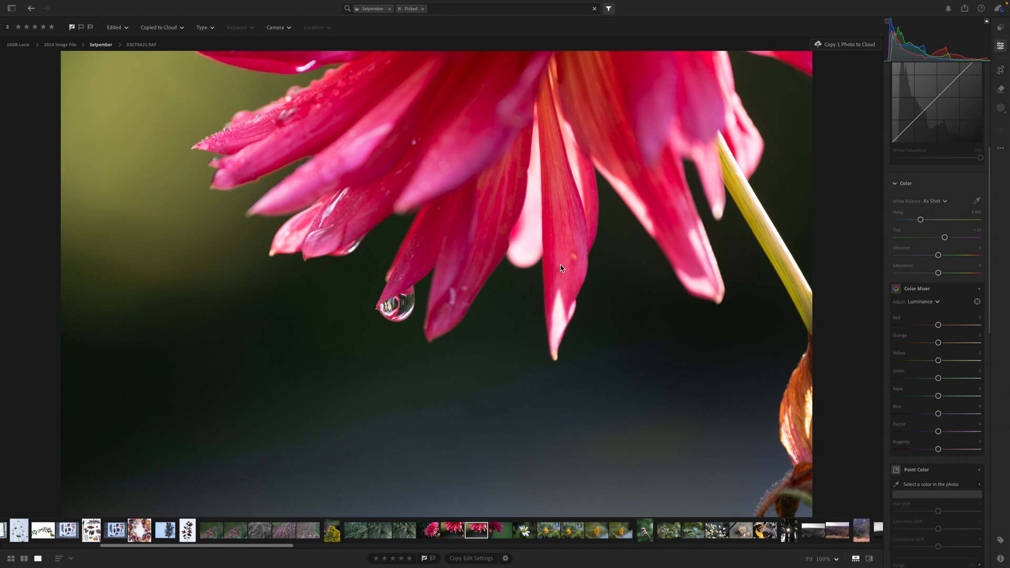
click(353, 534)
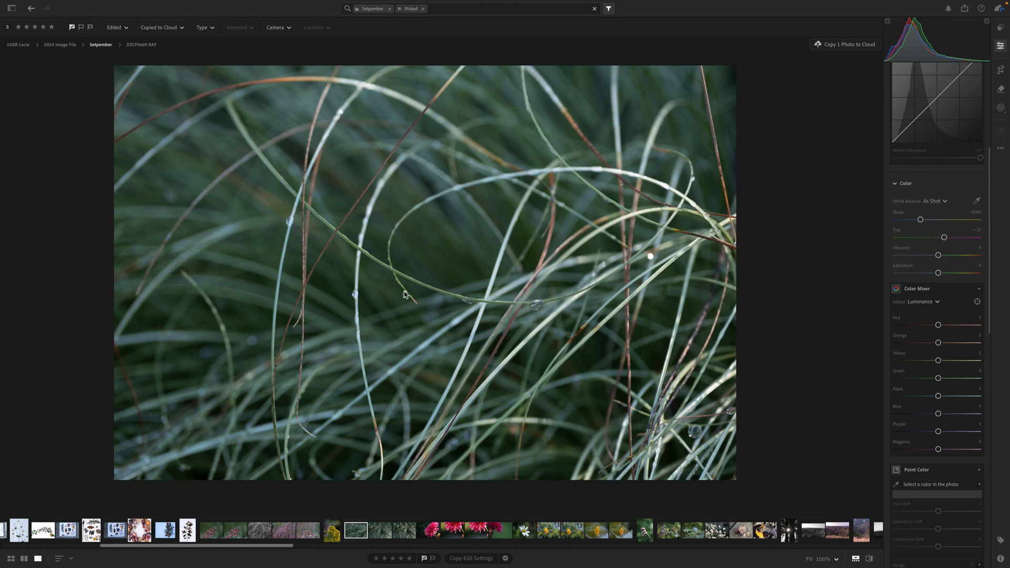
scroll(406, 309, up, 5)
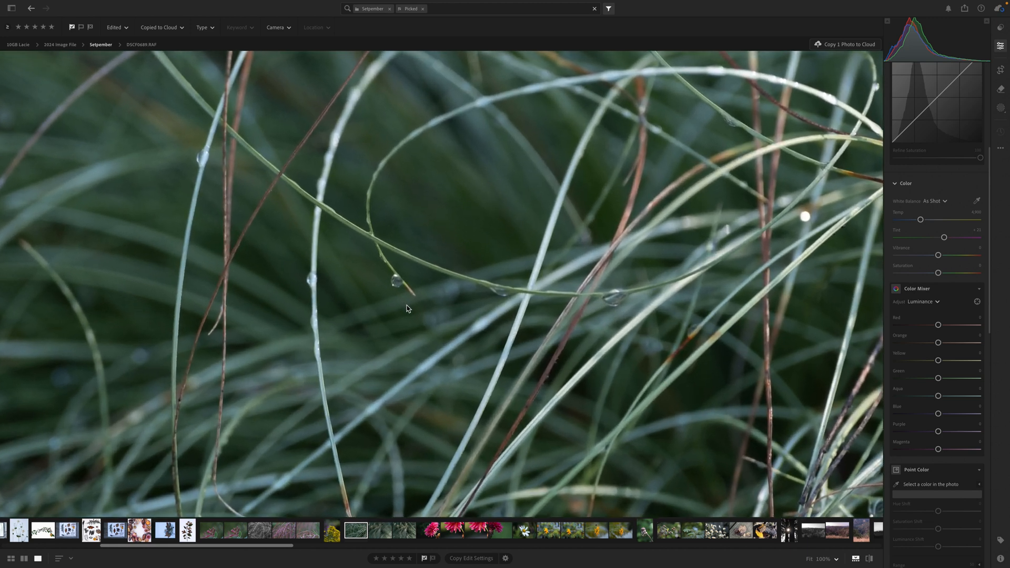
scroll(406, 308, down, 5)
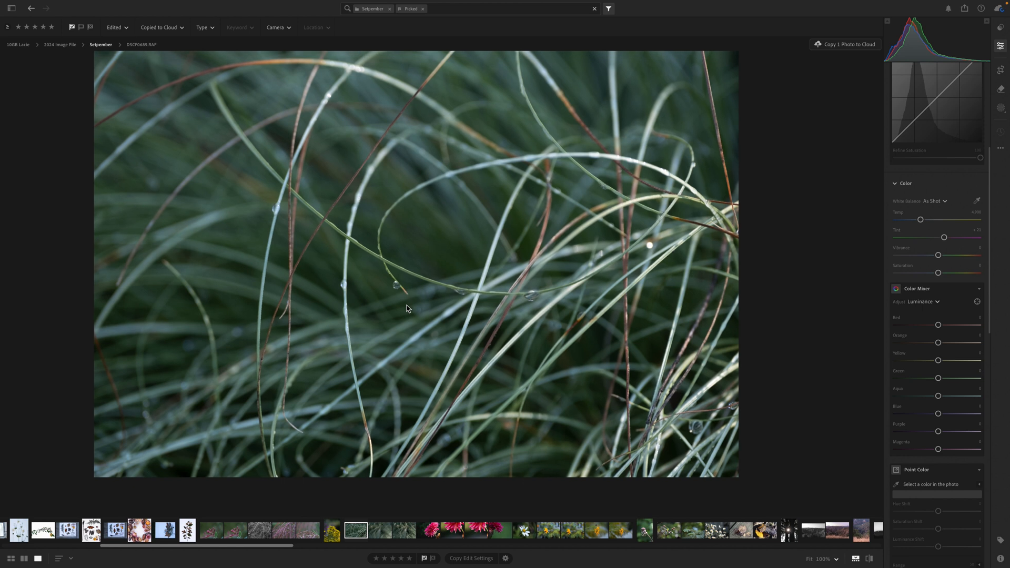
click(237, 534)
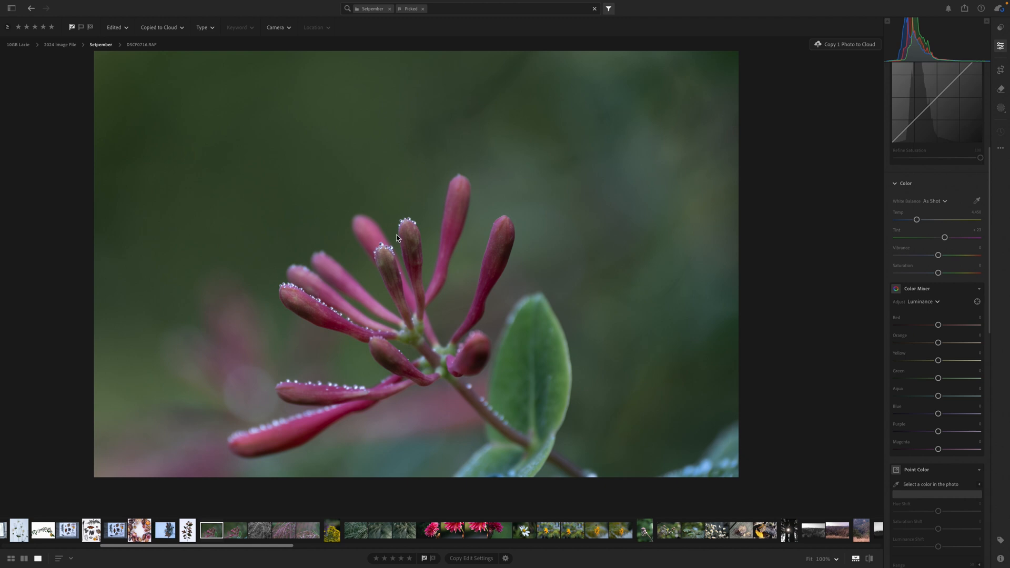
click(237, 533)
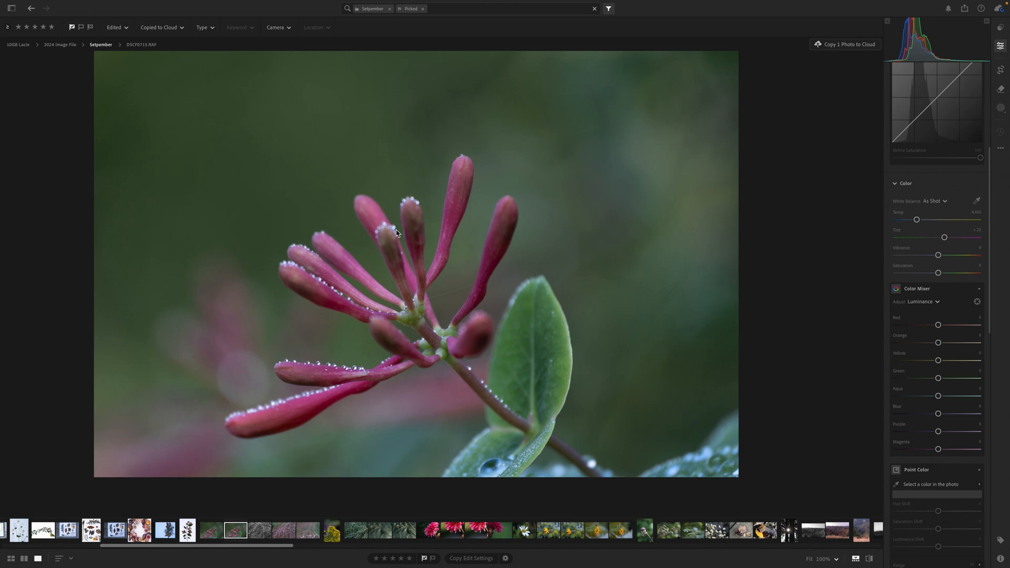
click(477, 532)
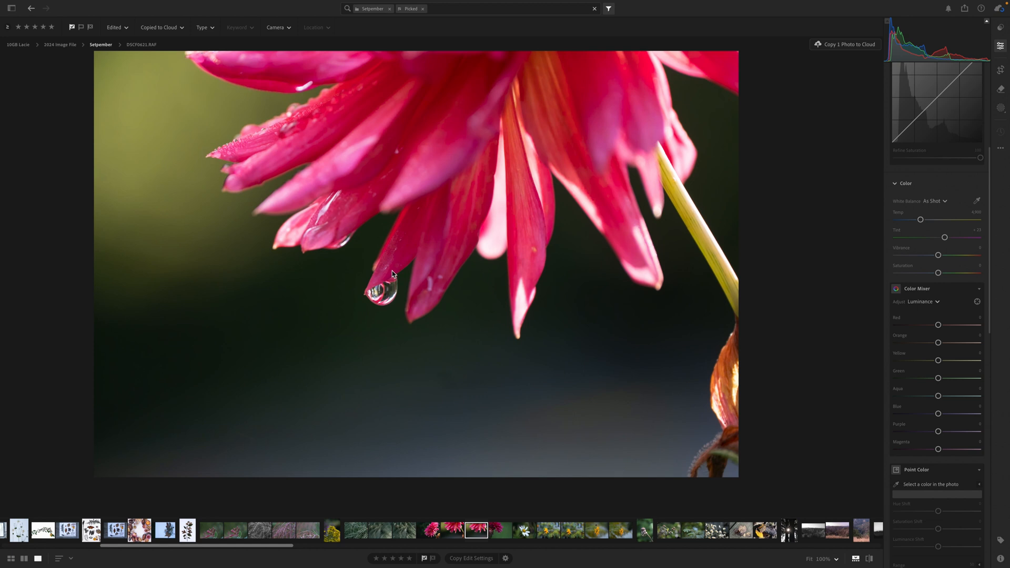
click(359, 530)
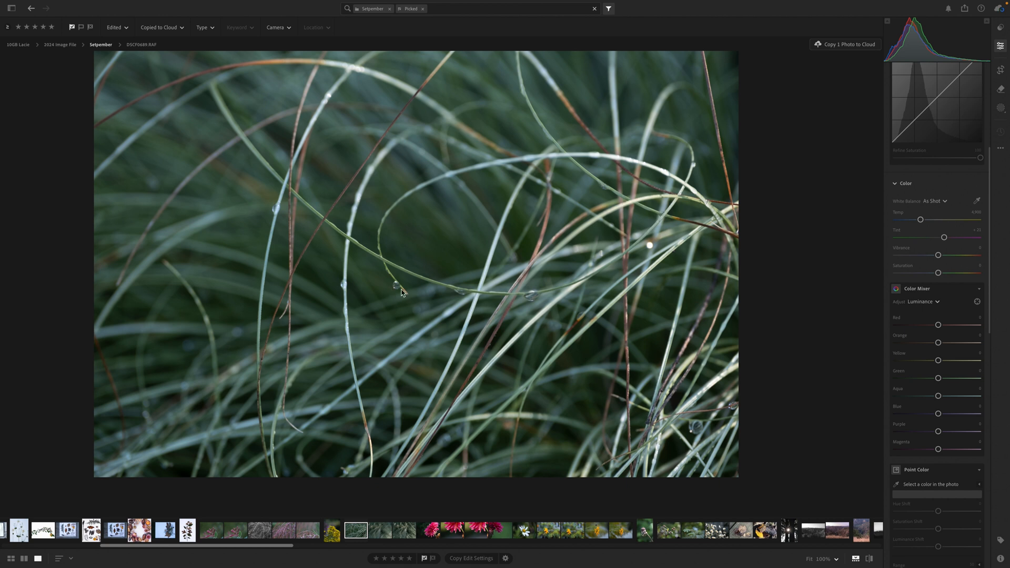
click(211, 534)
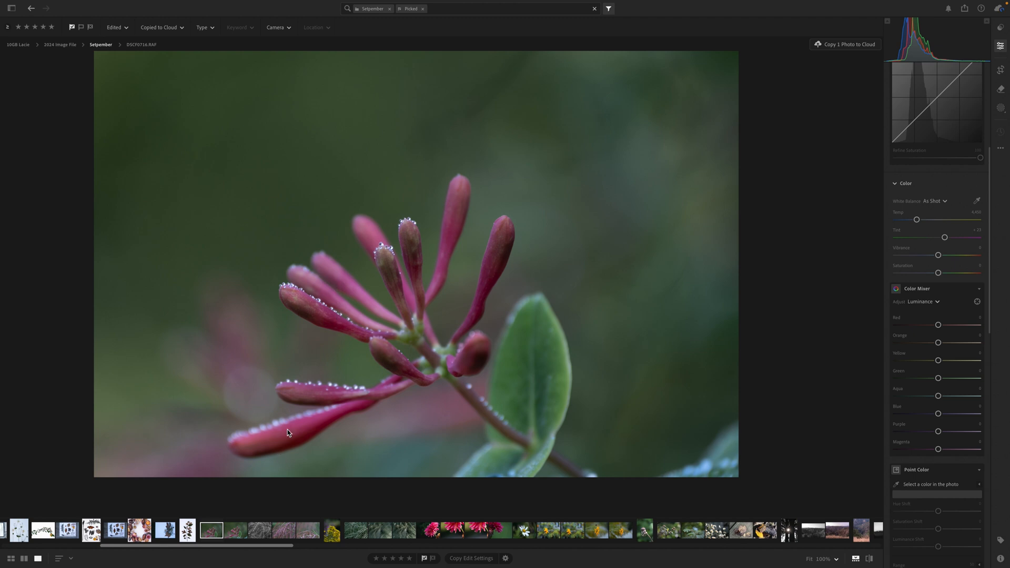
click(234, 531)
click(235, 532)
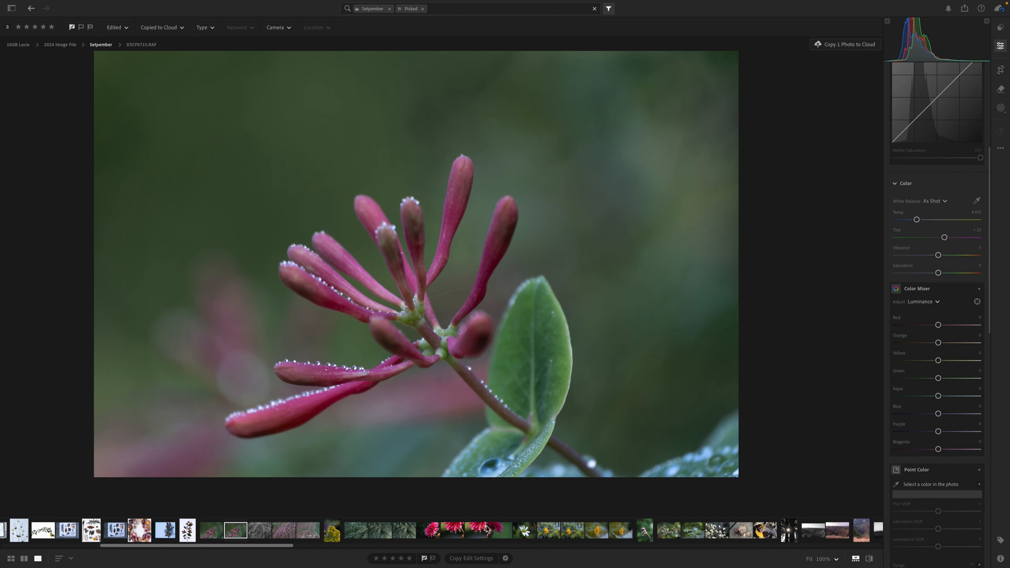
Open the pink flower photo DSCF0621.RAF with the hanging droplet and lower its highlights to -79.
click(479, 534)
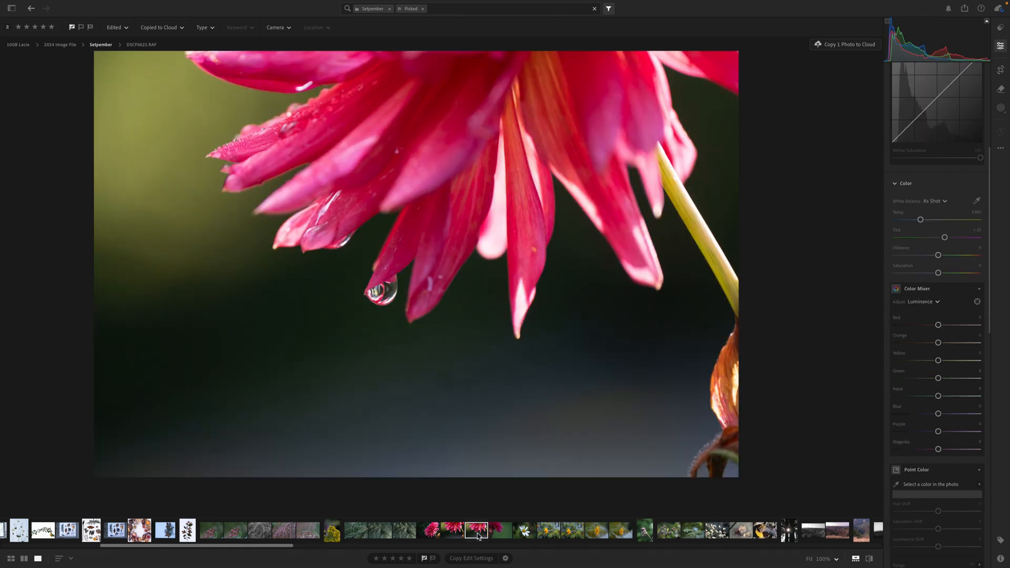
scroll(958, 236, up, 5)
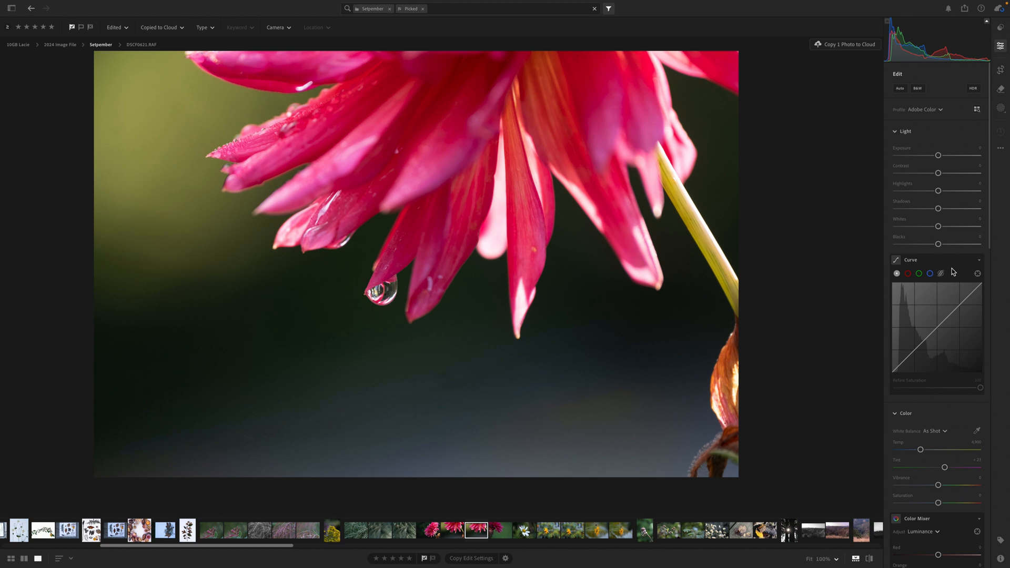
click(911, 192)
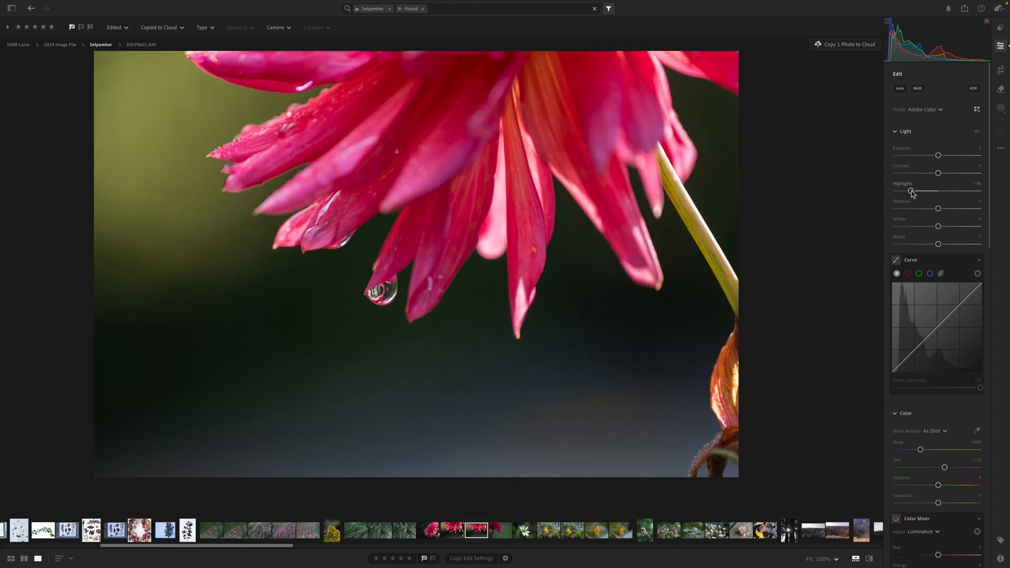
drag(912, 191, 906, 193)
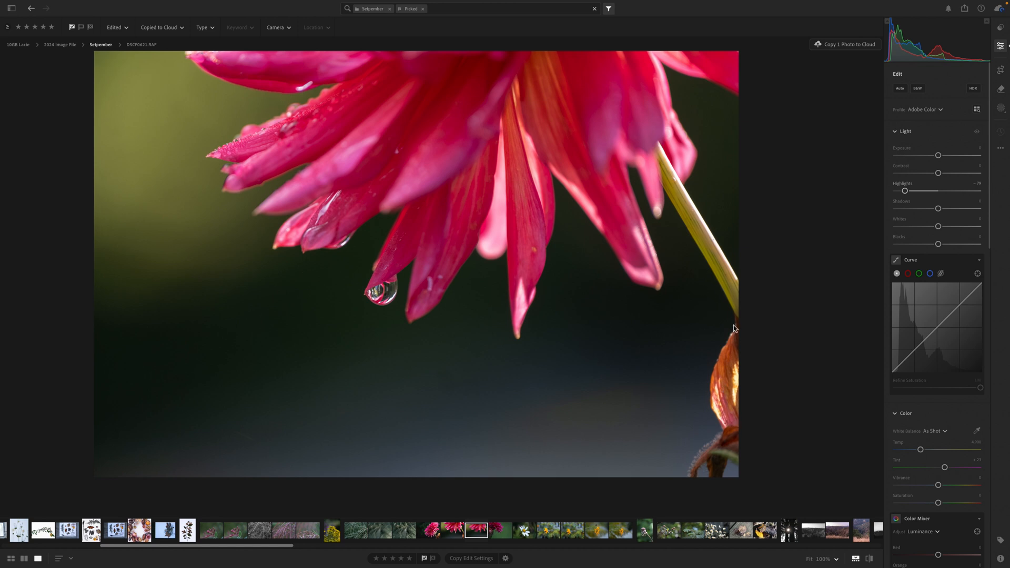
Create a linear gradient mask from the photo's lower-right corner diagonally up to the water droplet.
click(1002, 110)
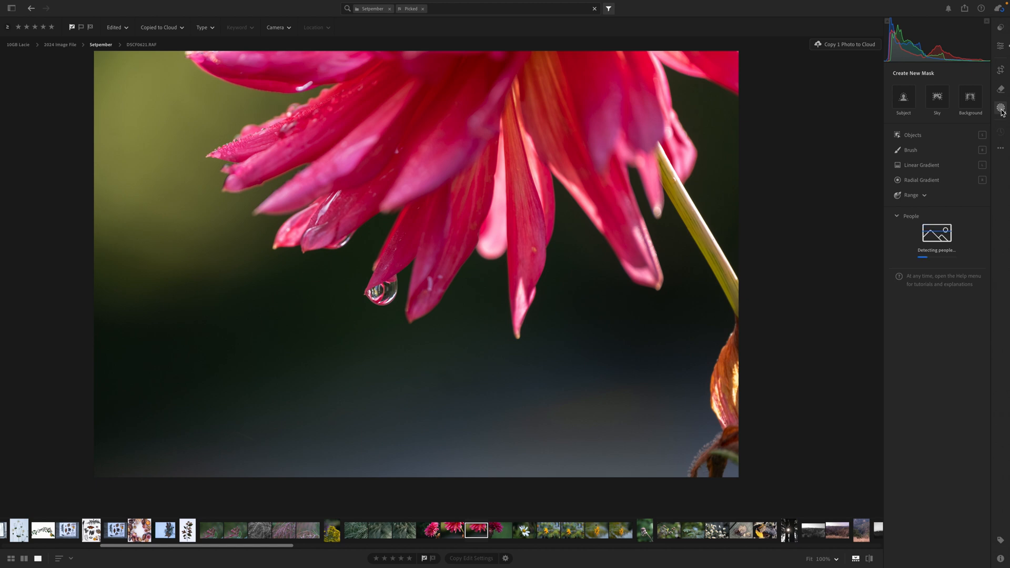
click(927, 167)
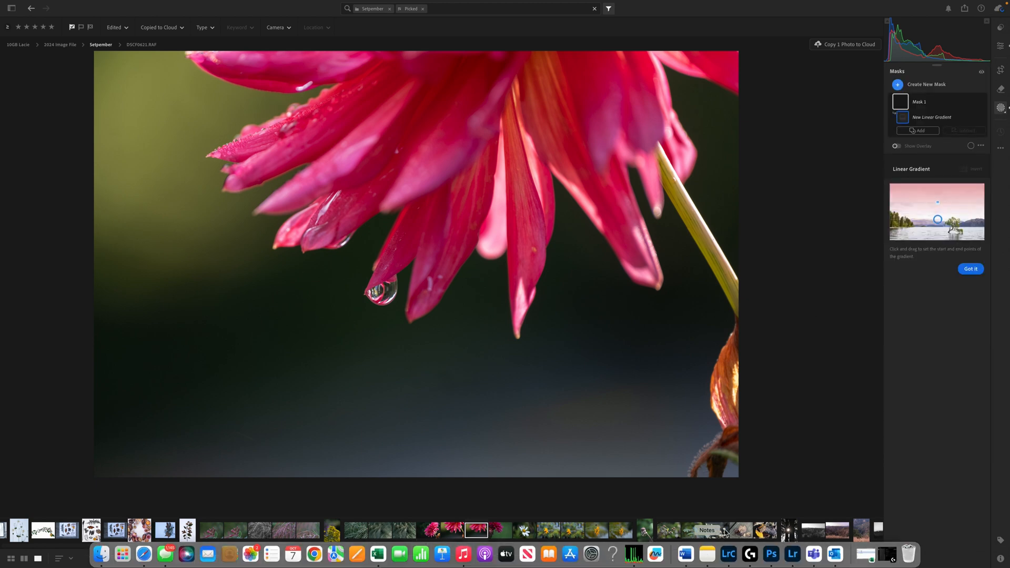
drag(738, 479, 383, 270)
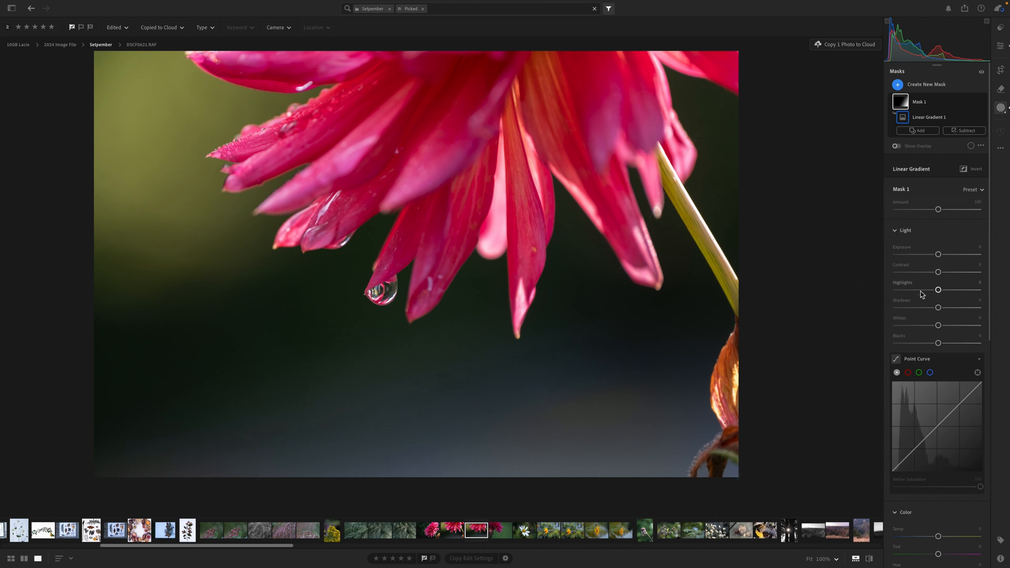
Set the gradient mask's highlights to -87, exposure to -0.32 and whites to -31, comparing the result with the original.
drag(916, 290, 903, 292)
drag(938, 255, 935, 255)
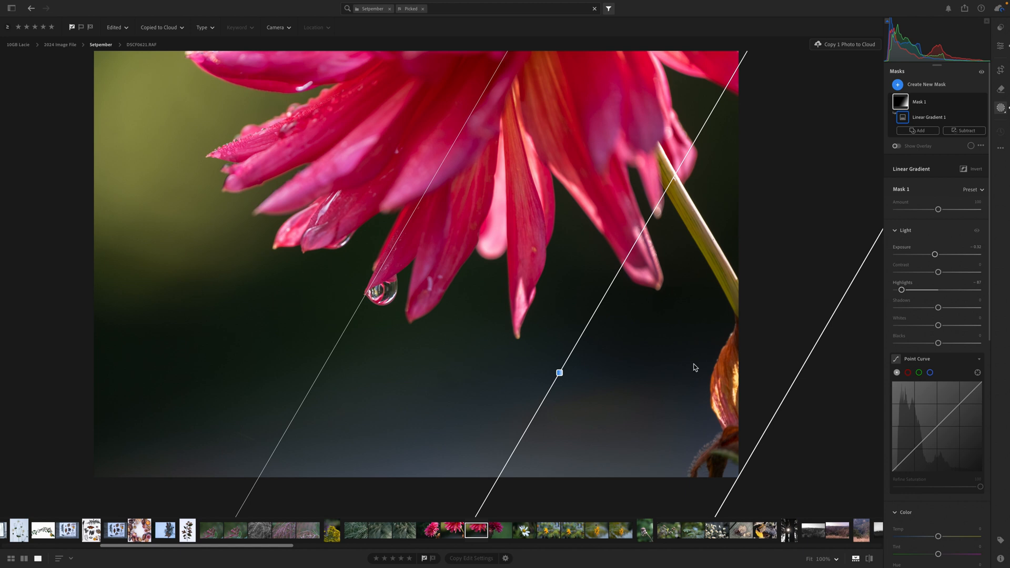
click(933, 327)
drag(933, 328, 927, 327)
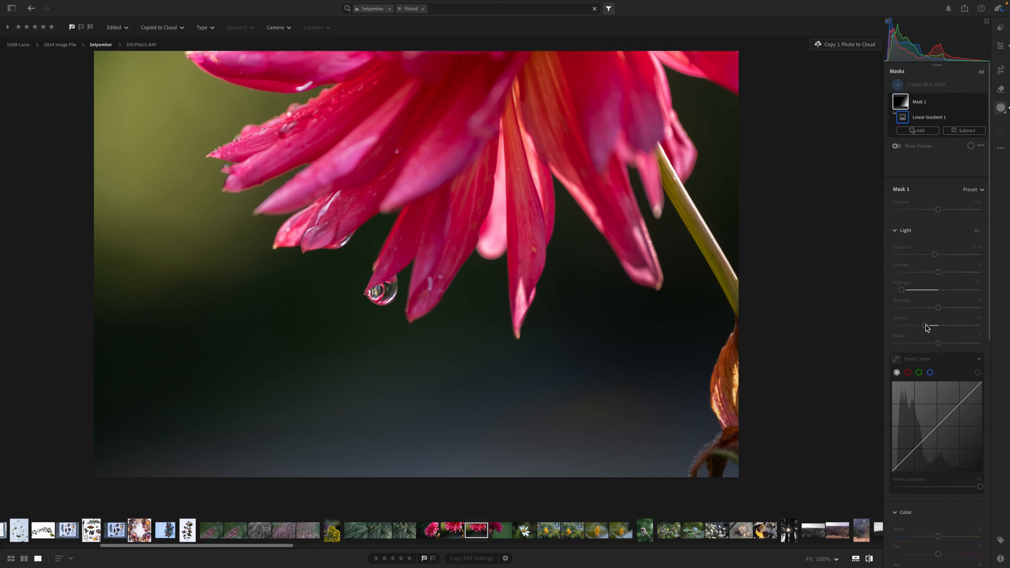
key(backslash)
scroll(926, 326, down, 3)
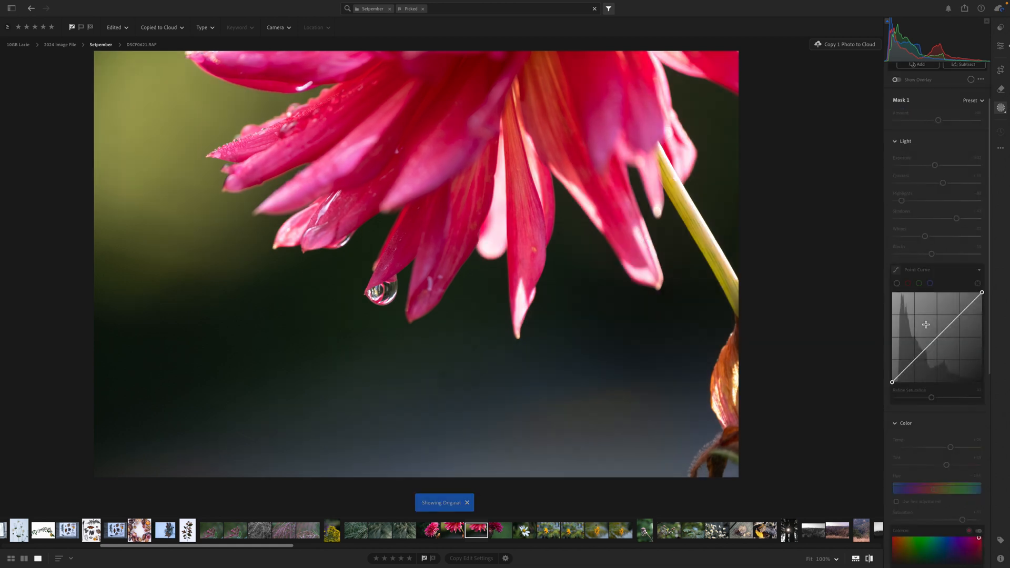
key(backslash)
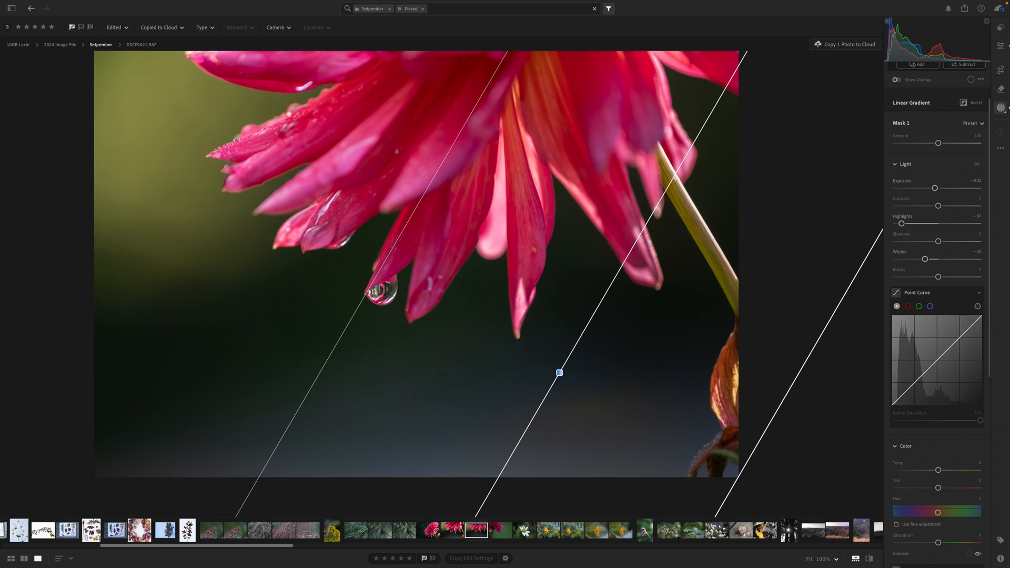
click(1000, 48)
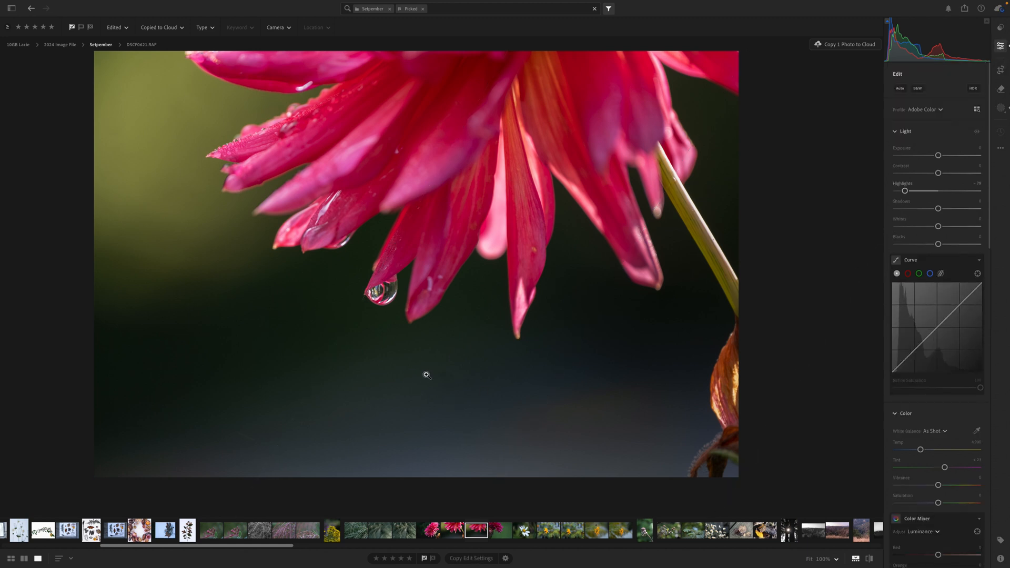
Remove the spots in the dark background below the petals and the small blemishes on the lower petals.
click(1001, 90)
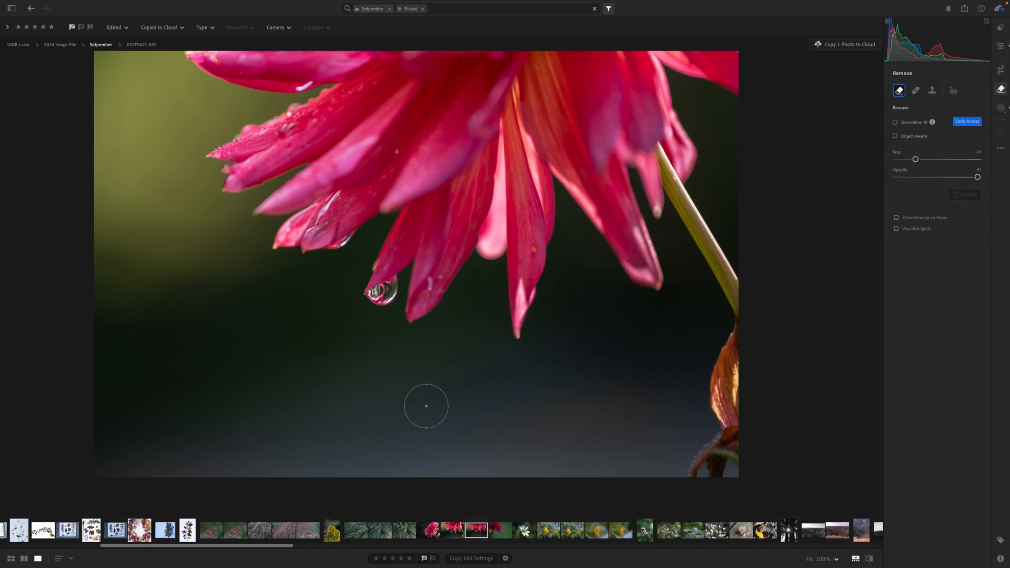
drag(431, 382, 510, 380)
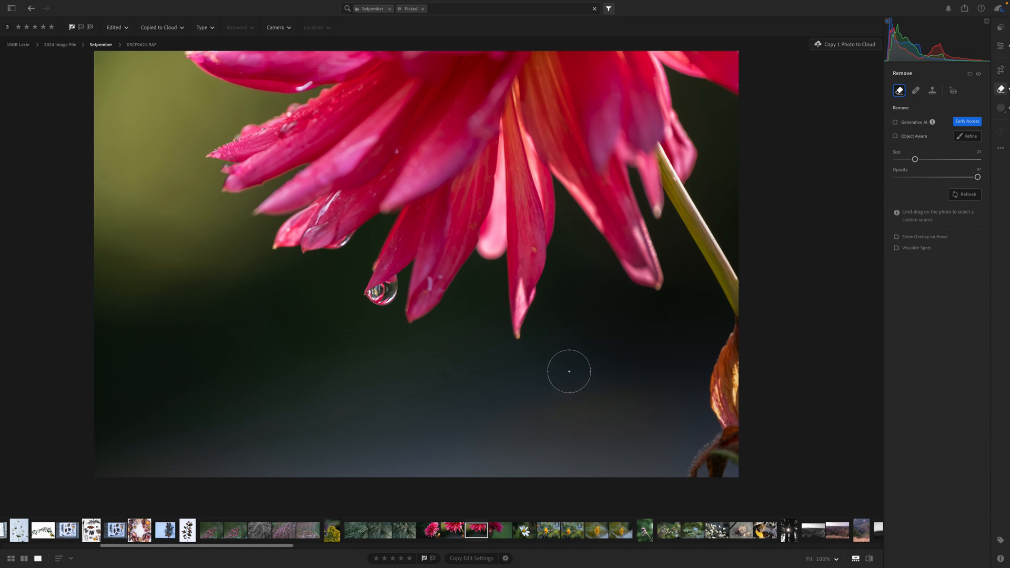
scroll(569, 371, down, 3)
scroll(569, 371, down, 5)
click(534, 251)
drag(431, 280, 428, 289)
Create a new object mask around the water droplet hanging from the petal.
click(1001, 109)
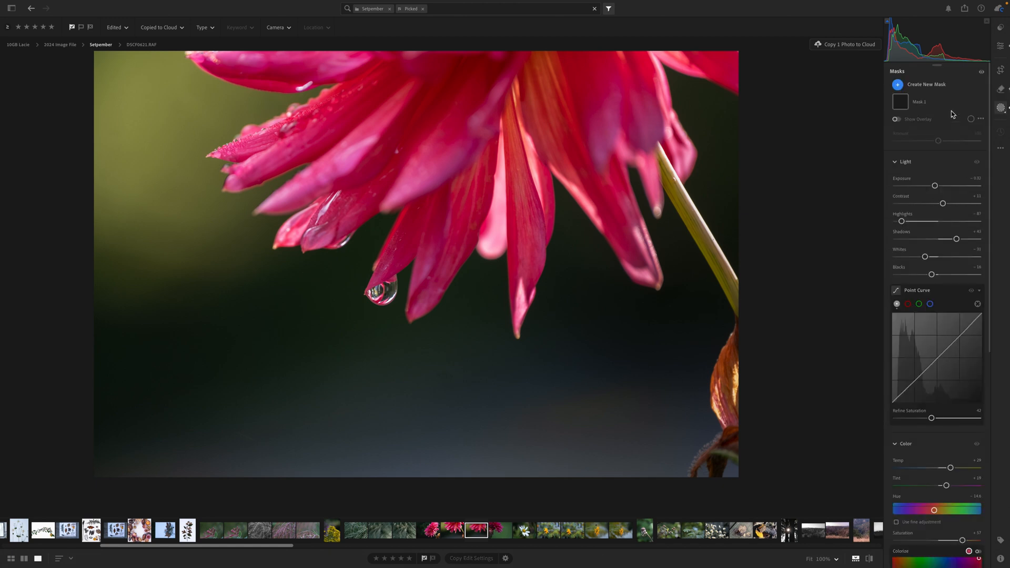
click(898, 85)
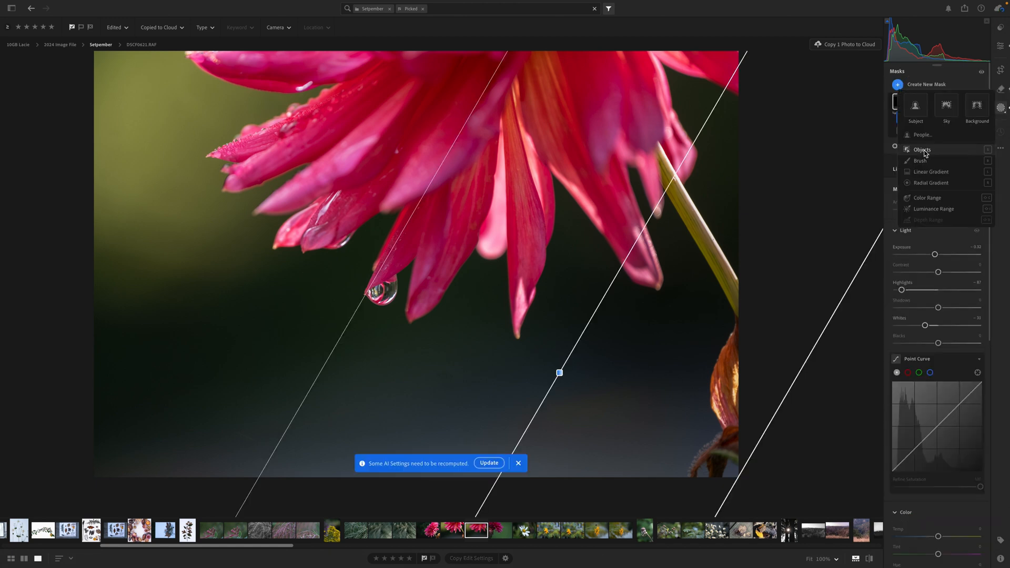
click(926, 150)
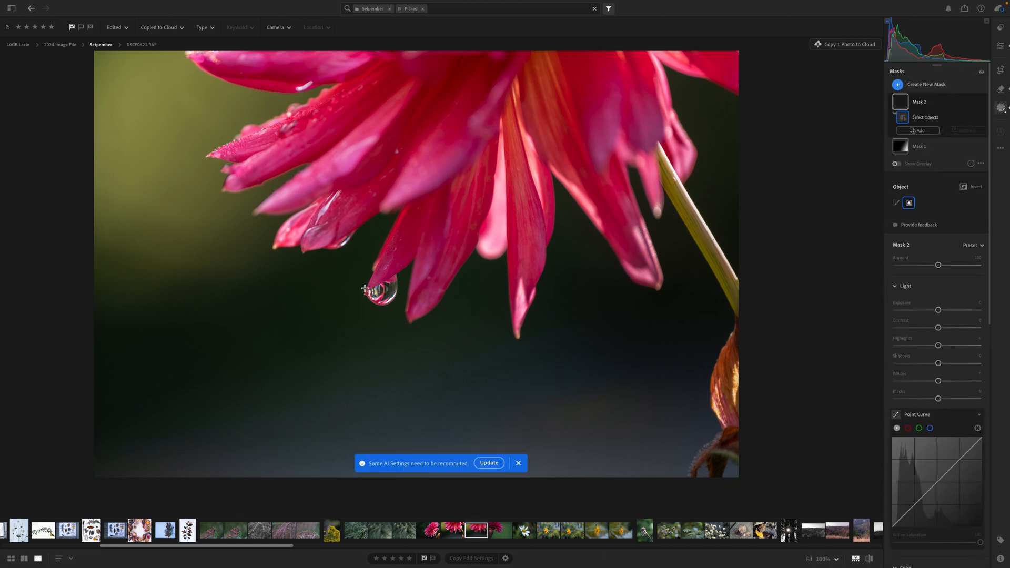
drag(364, 287, 399, 308)
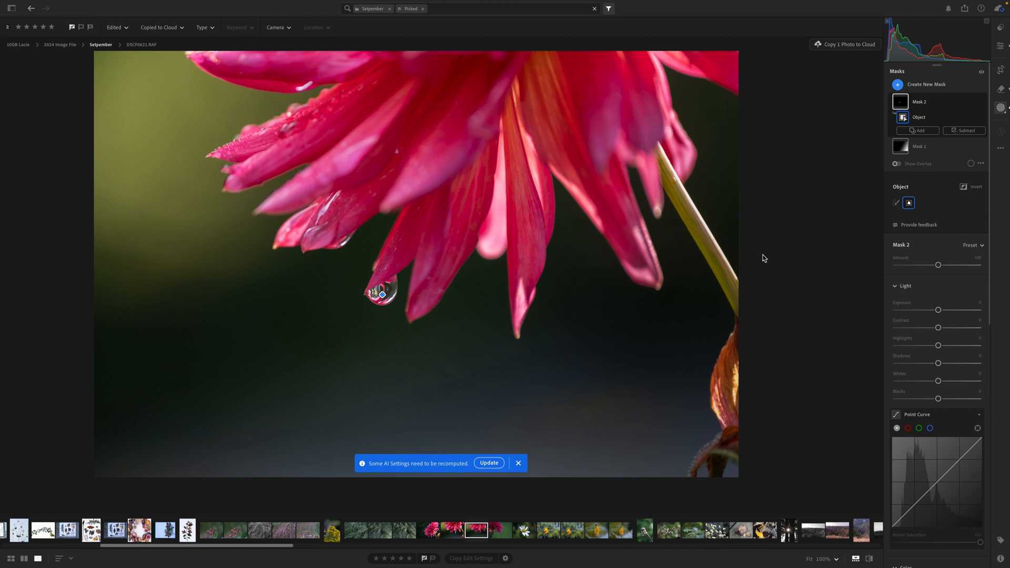
Raise the dehaze and slightly raise the clarity of the droplet mask.
scroll(934, 366, down, 10)
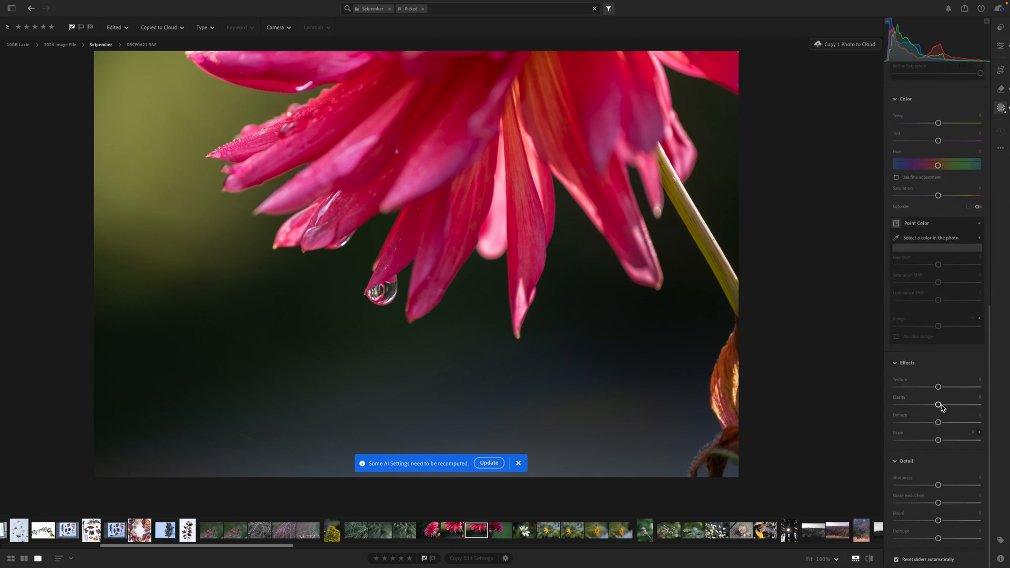
drag(939, 421, 955, 425)
click(947, 404)
drag(947, 407, 943, 407)
click(1000, 50)
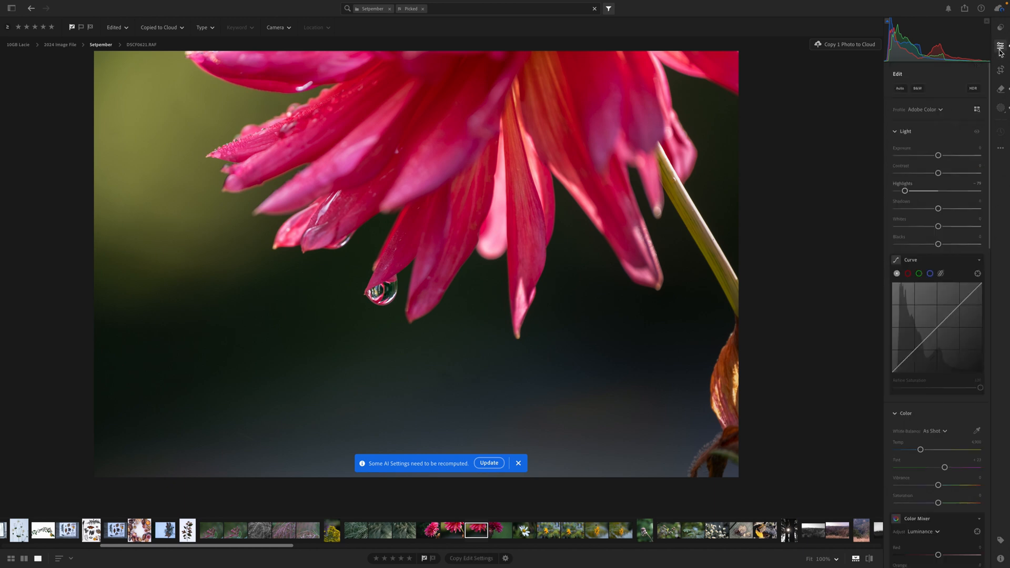
Lower the magenta luminance of the whole photo to -14 in the Color Mixer.
scroll(930, 345, down, 7)
click(930, 327)
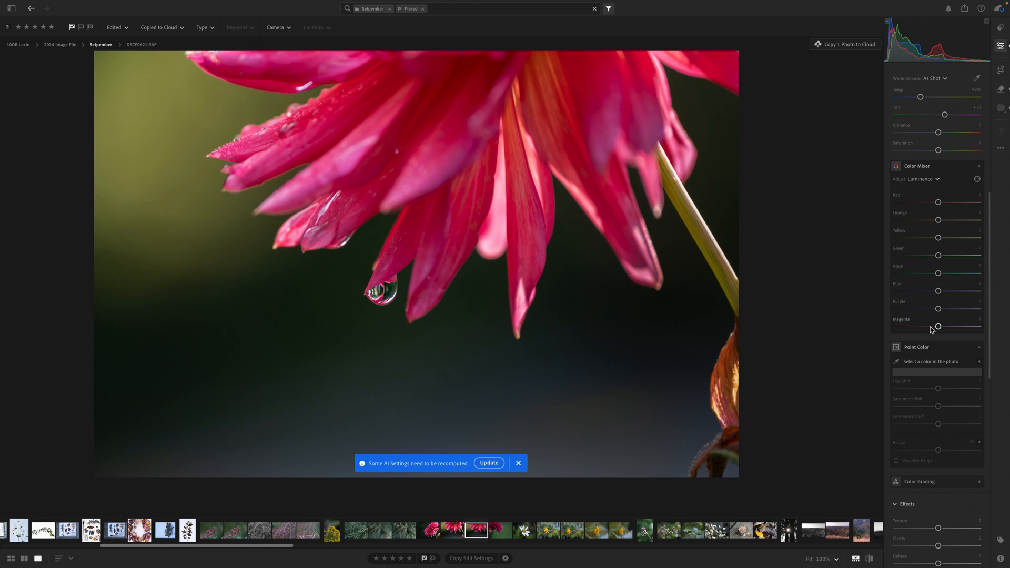
drag(929, 327, 932, 327)
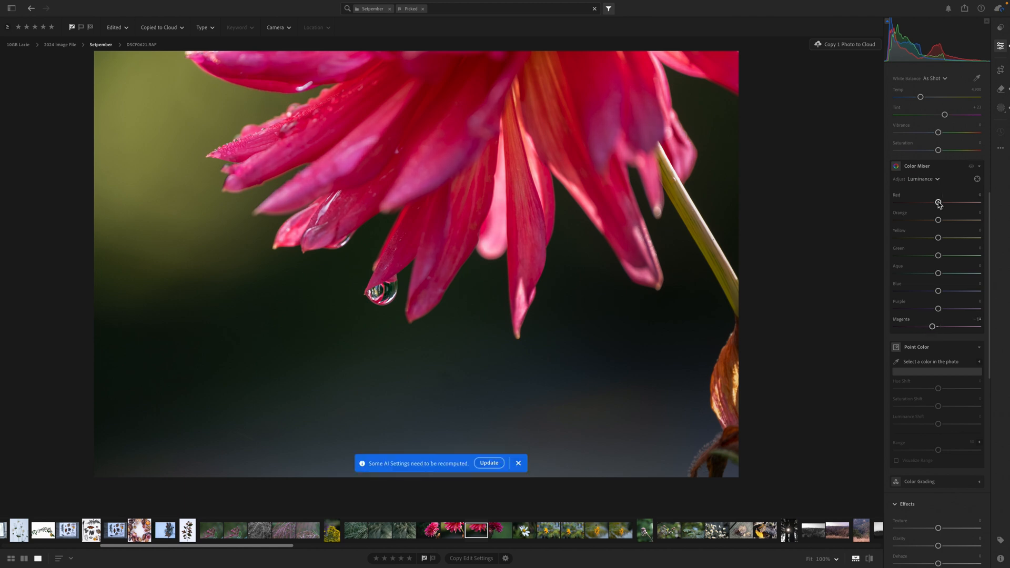
Lower the whole photo's magenta saturation to -14 and red saturation to about -9 in the Color Mixer.
click(933, 179)
click(922, 215)
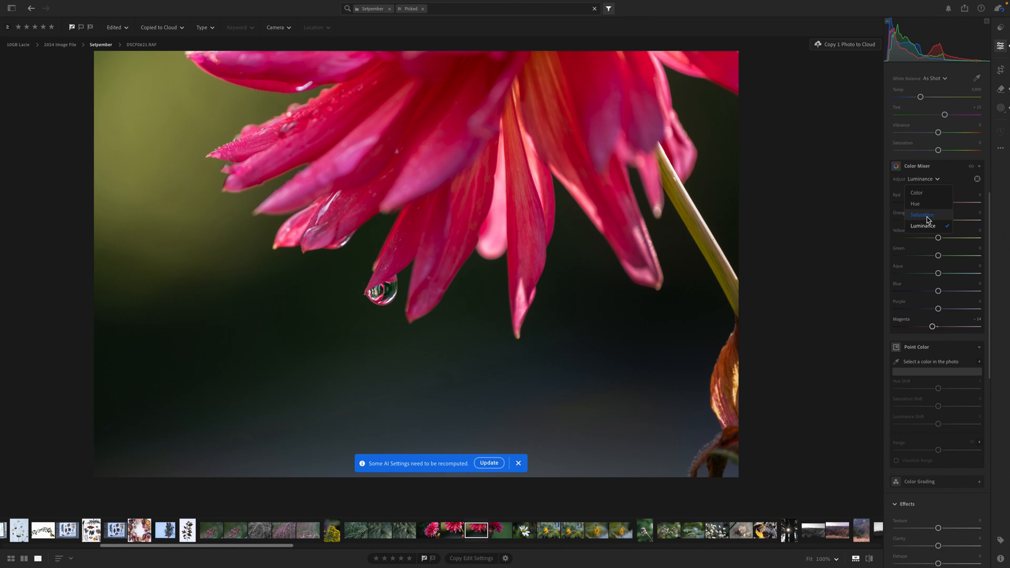
drag(939, 326, 932, 327)
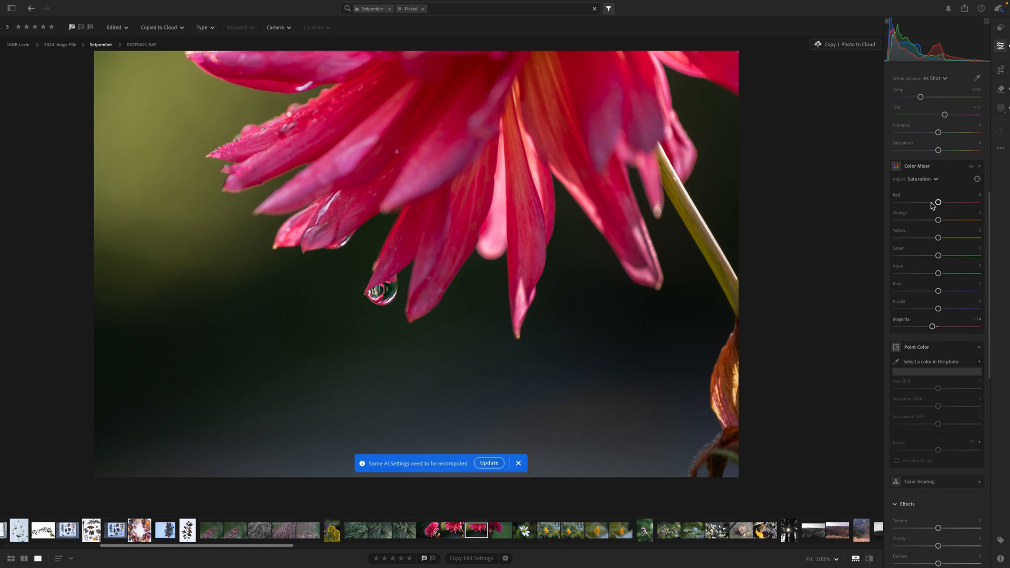
drag(938, 202, 935, 204)
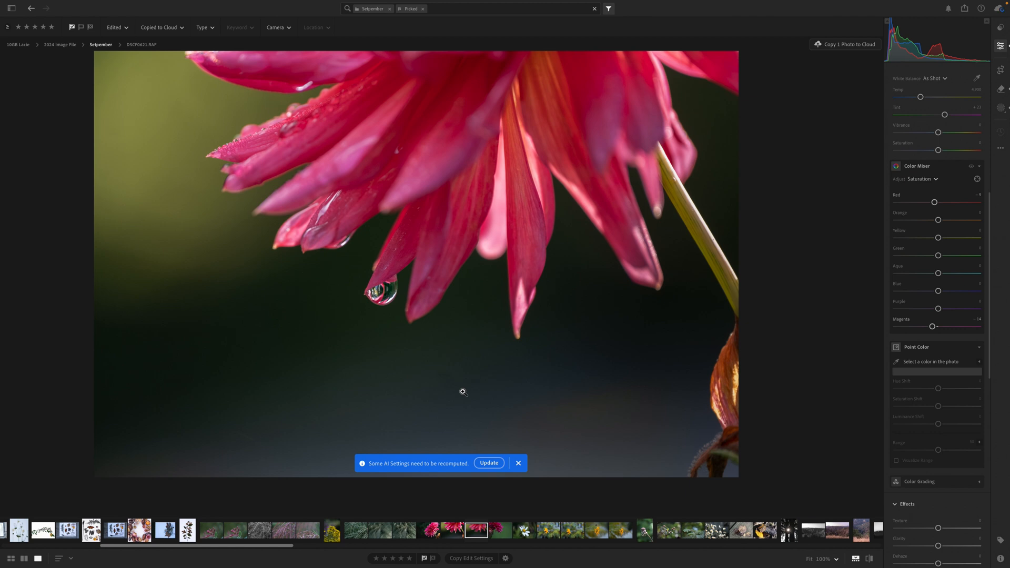
Convert the close-up of the curved dewy grass to black and white, with whites at +24 and blacks at -49.
click(363, 534)
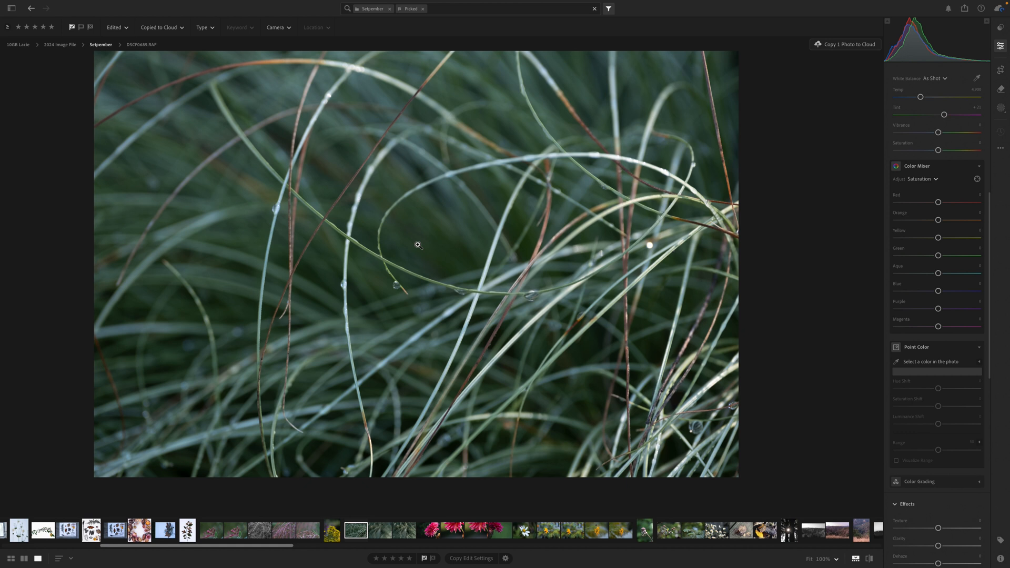
scroll(941, 121, up, 5)
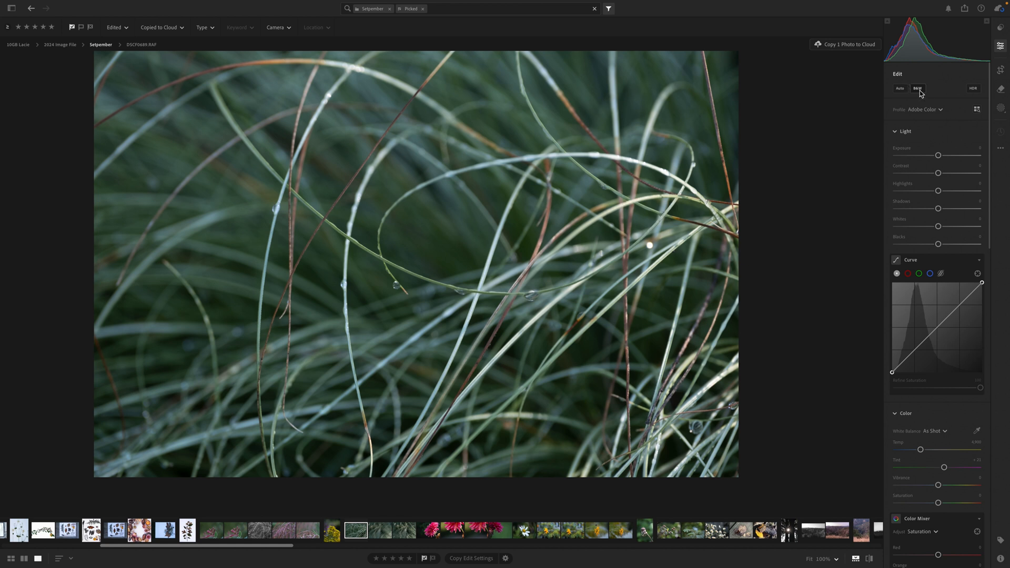
click(919, 90)
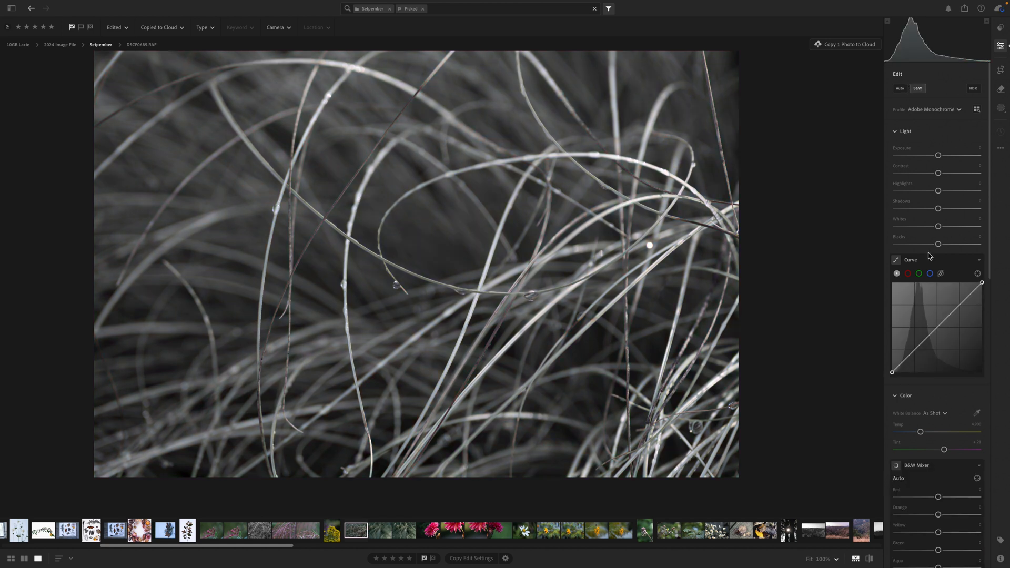
mouse_move(938, 244)
mouse_down()
mouse_move(926, 245)
mouse_move(949, 227)
mouse_move(918, 245)
mouse_up()
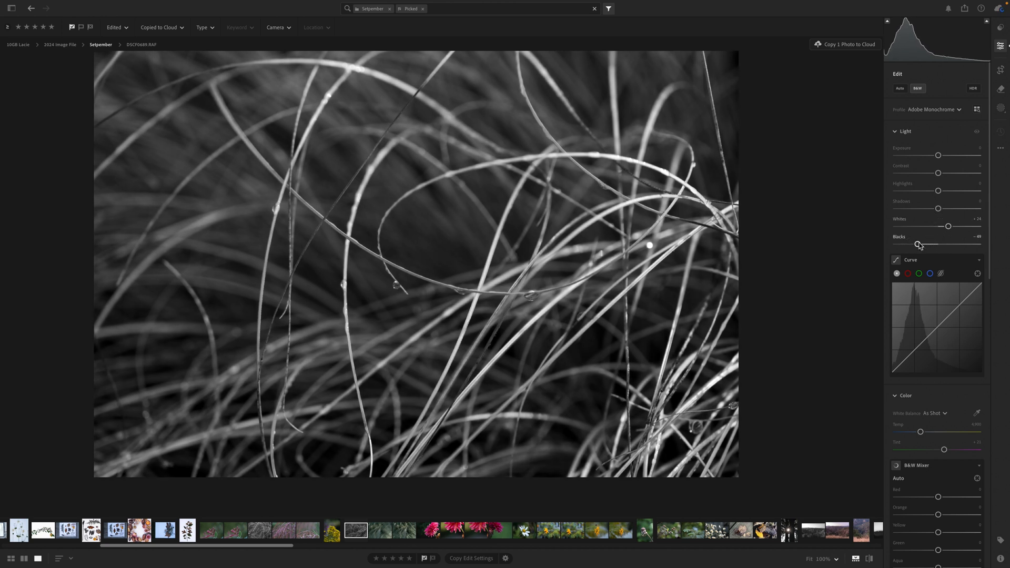
Crop the grass photo with a custom aspect, trimming a wide strip off its left side and a thin one off its right.
click(1001, 69)
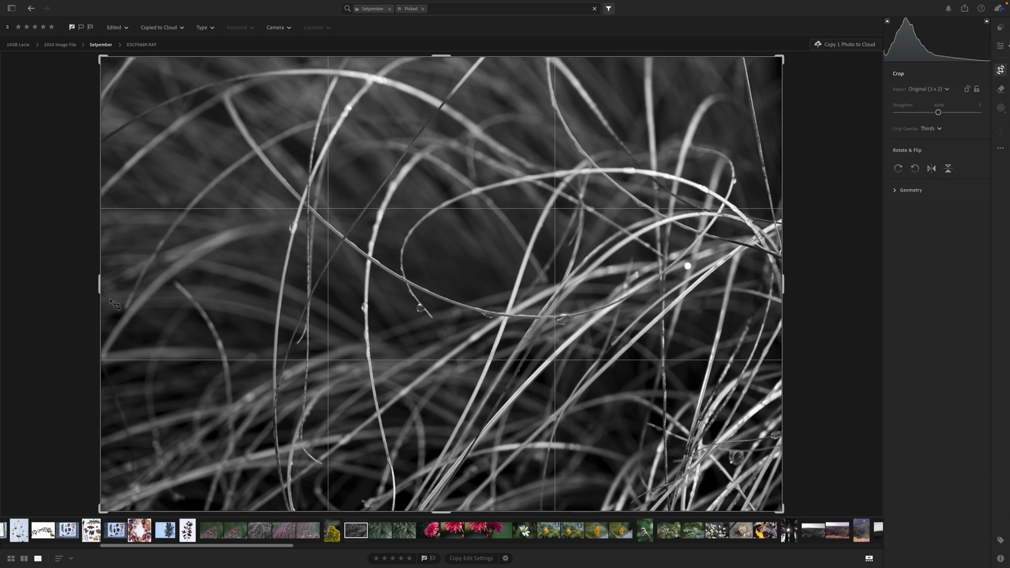
drag(100, 284, 169, 283)
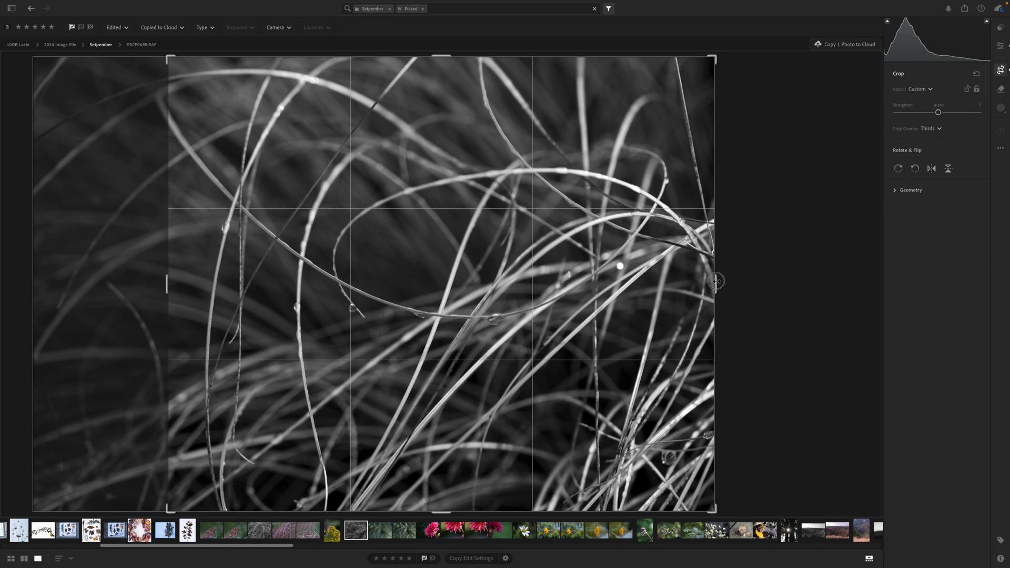
drag(723, 281, 699, 281)
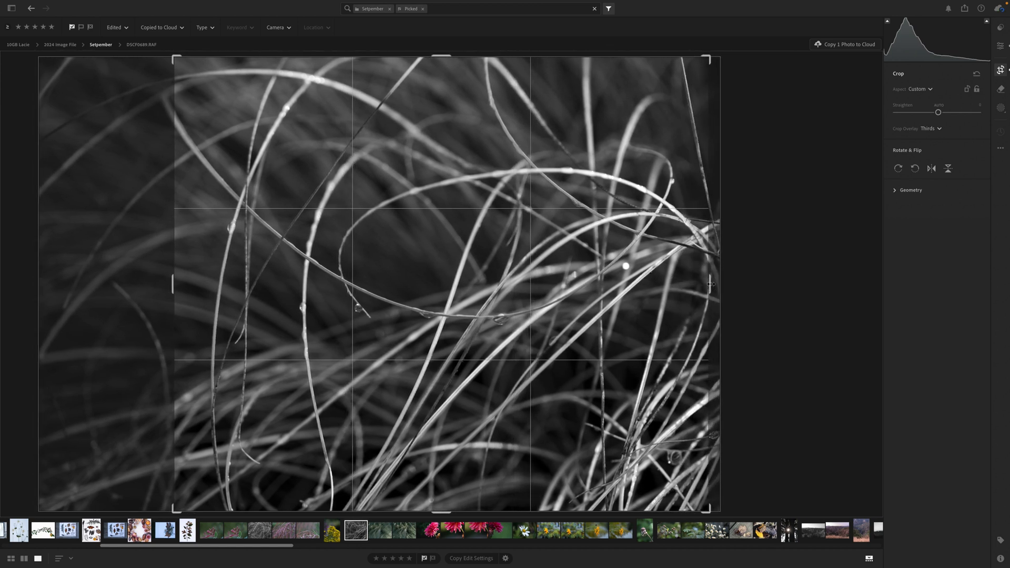
key(Return)
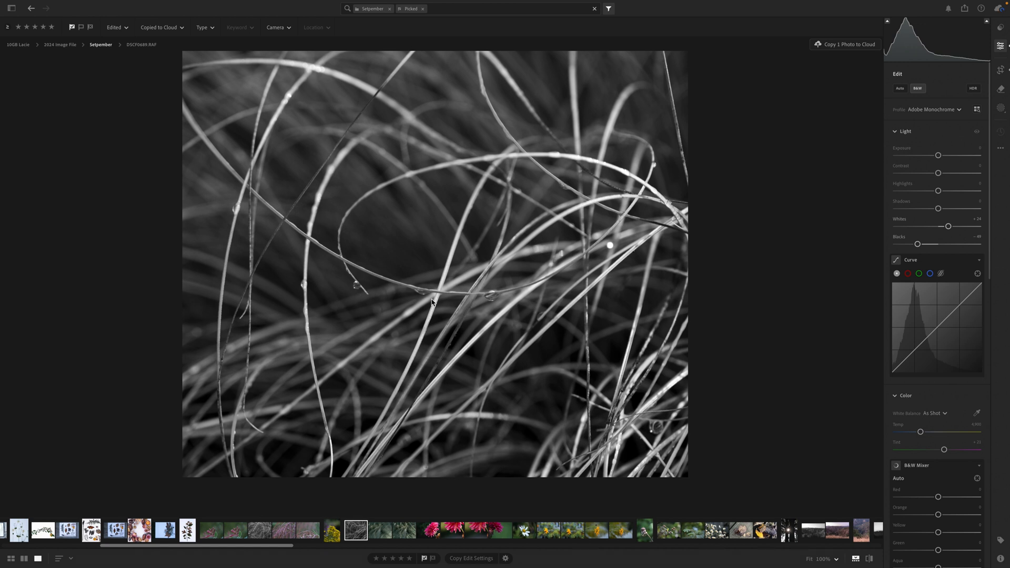
Create an object mask around the small water droplet near the tip of the curled grass blade.
click(1001, 108)
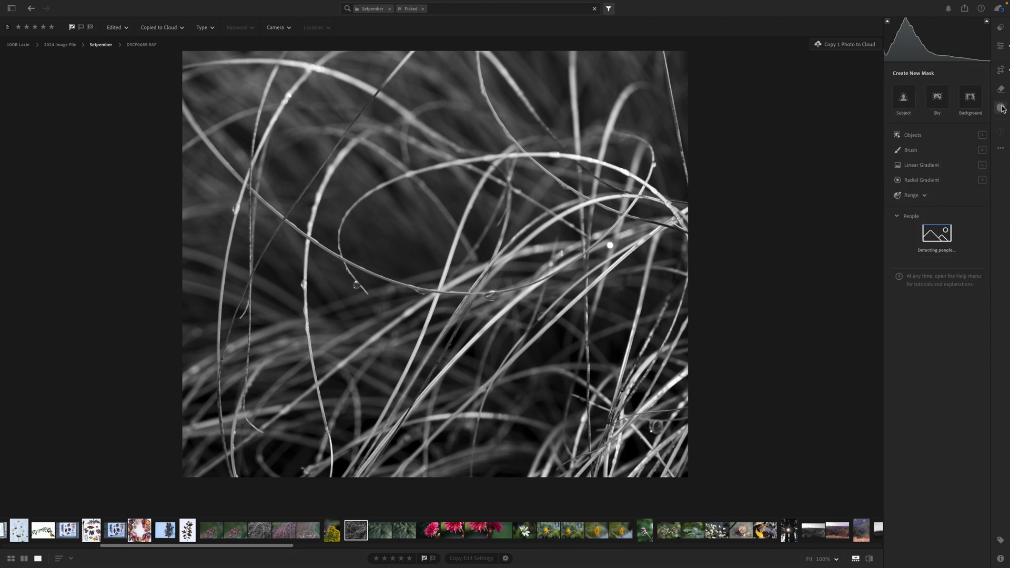
click(914, 152)
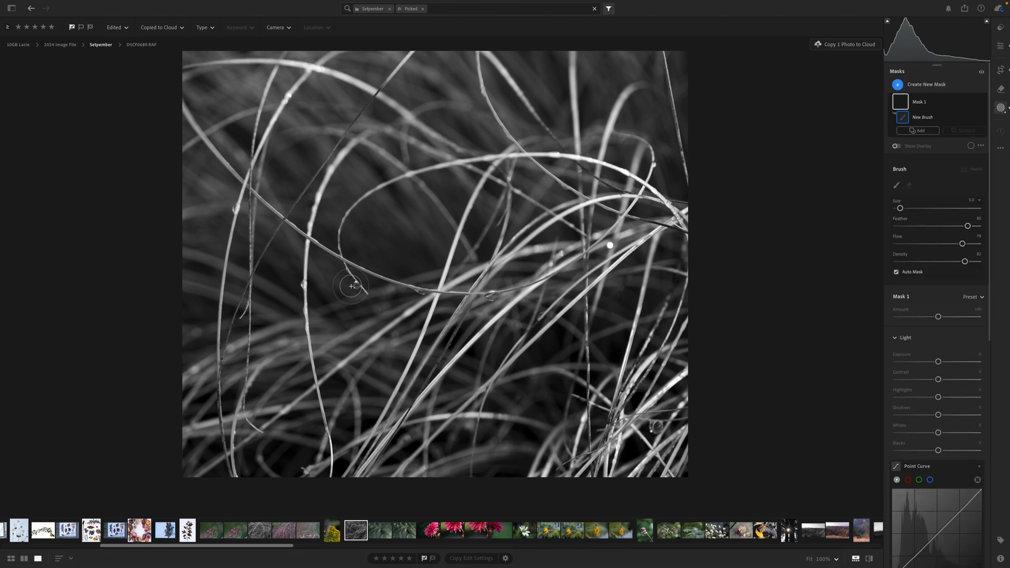
click(897, 85)
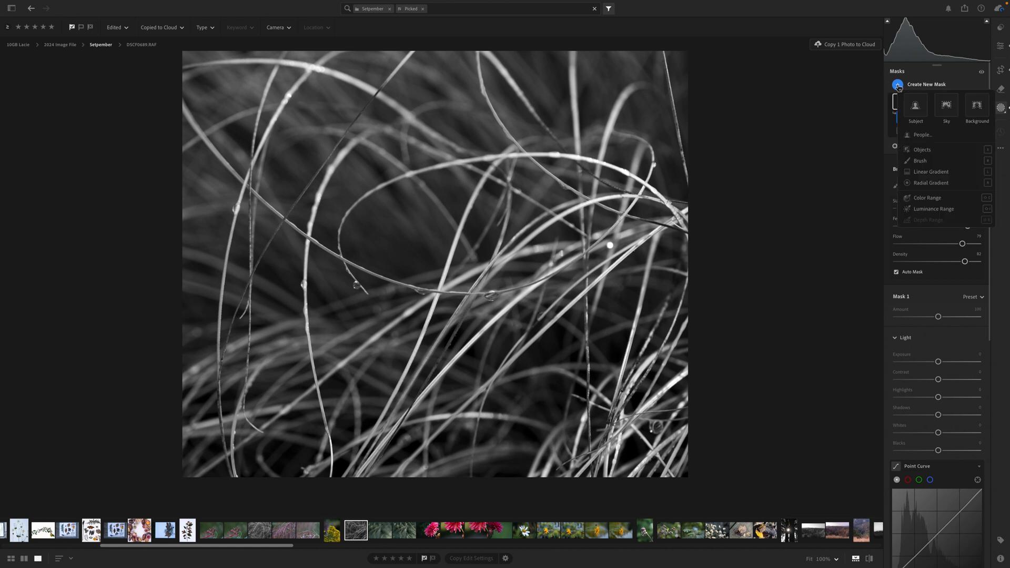
click(899, 150)
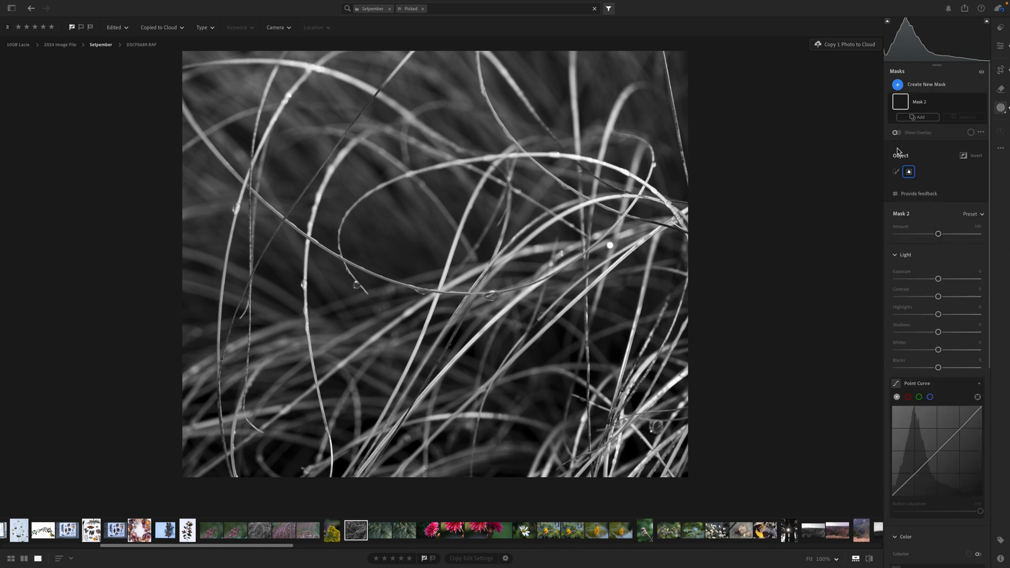
drag(347, 280, 365, 293)
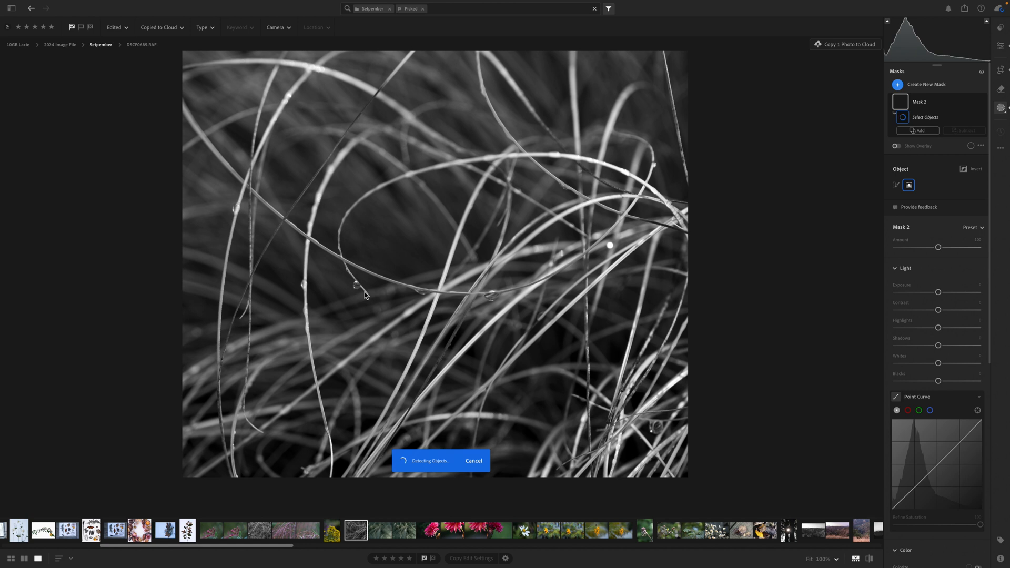
scroll(365, 292, up, 5)
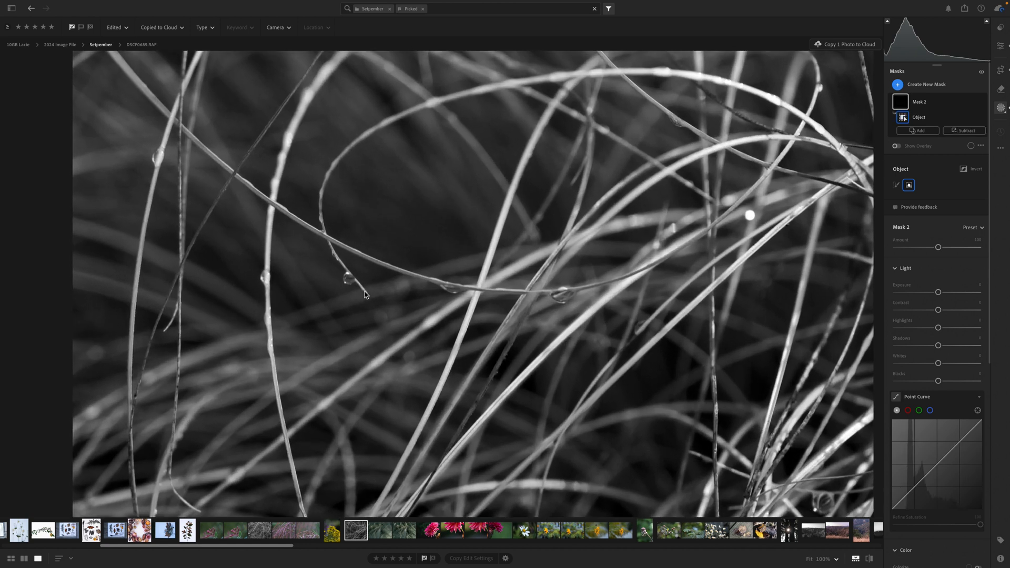
scroll(365, 292, up, 2)
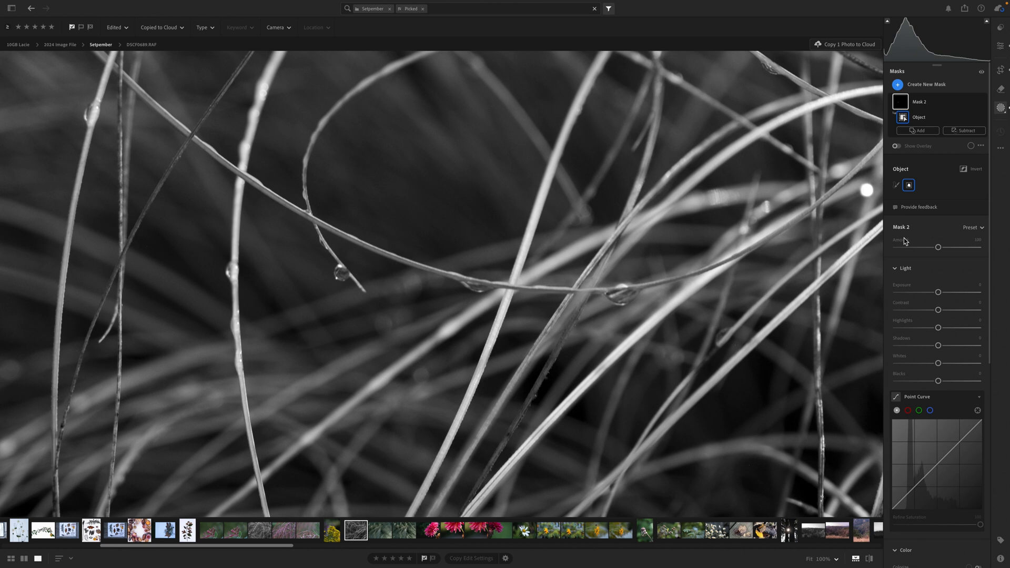
Show the mask overlay and add a brush stroke over the droplet's left edge, with feather 52 and flow and density at 100.
click(895, 146)
click(959, 131)
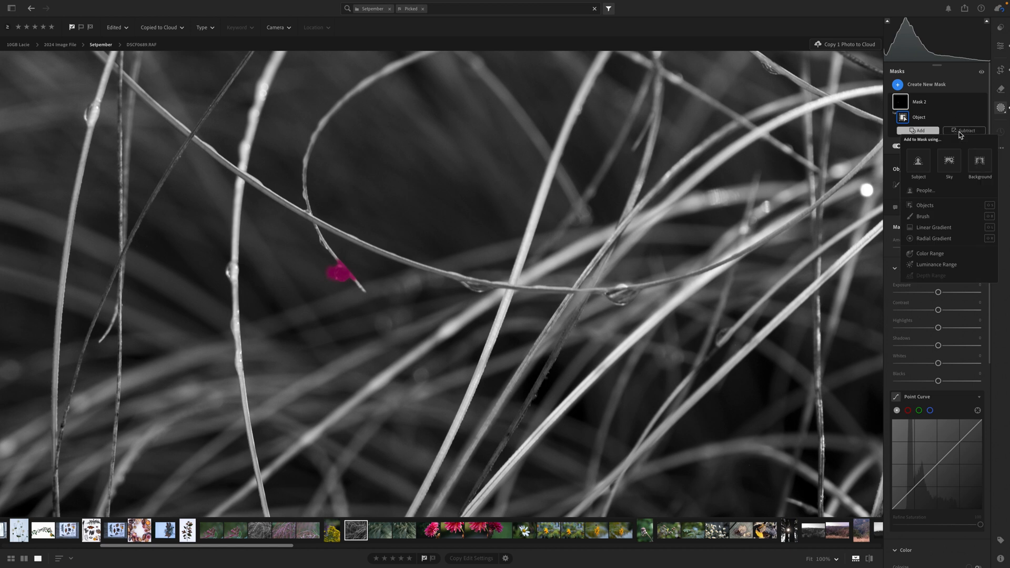
click(923, 216)
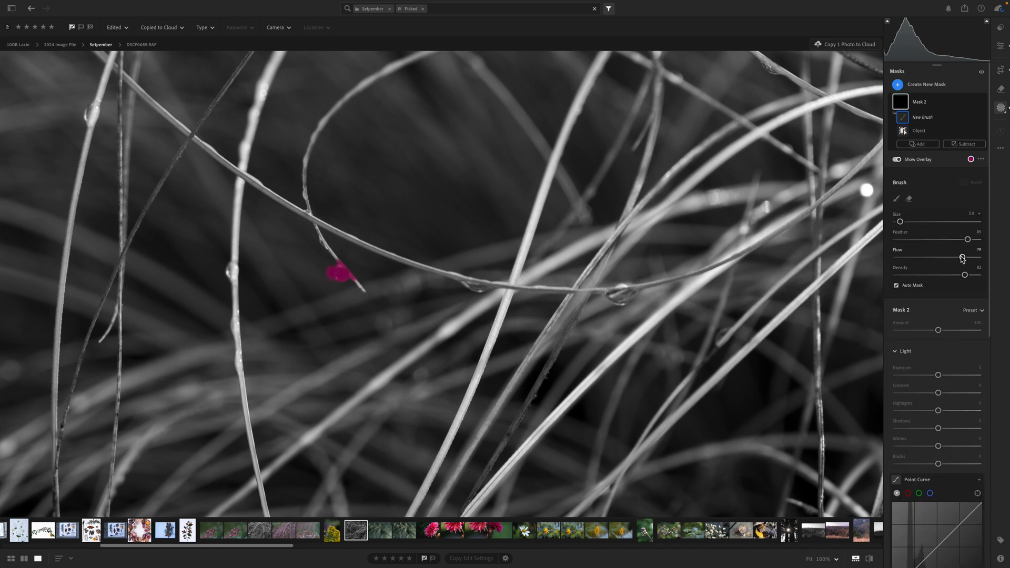
drag(963, 257, 981, 275)
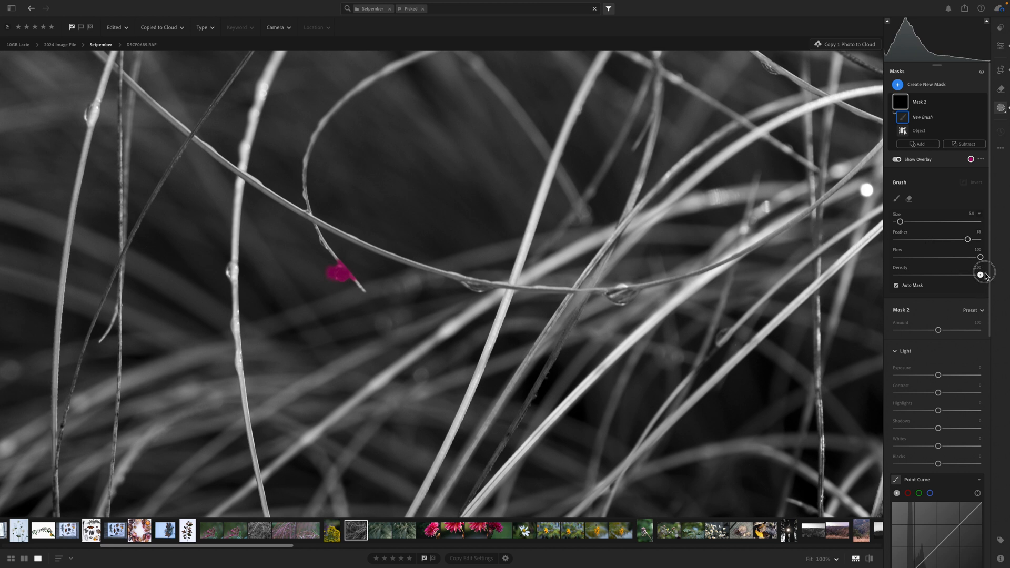
click(941, 239)
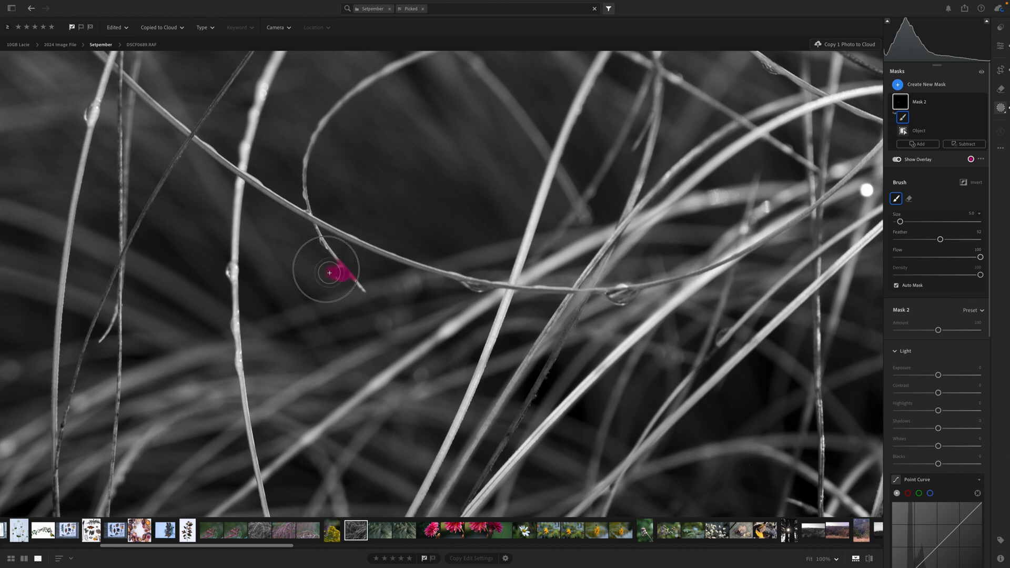
drag(329, 273, 322, 272)
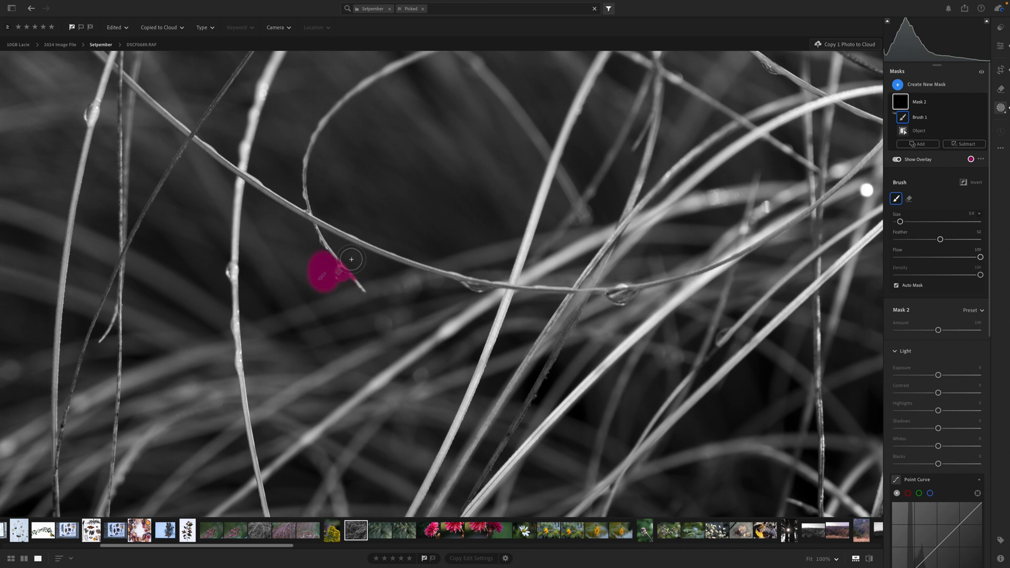
Subtract the mask spill around the droplet with a brush so only the droplet stays covered.
click(971, 147)
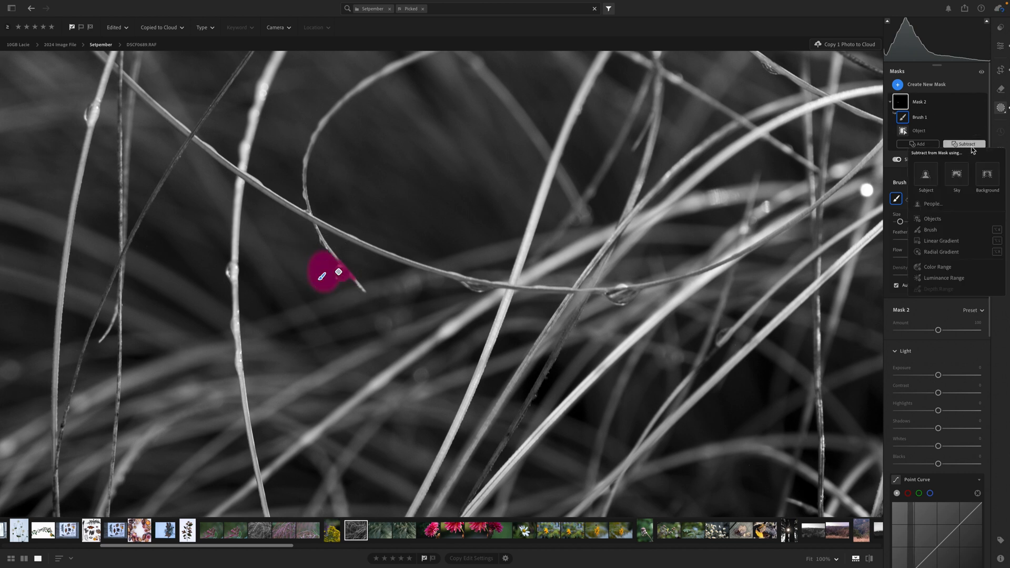
click(936, 230)
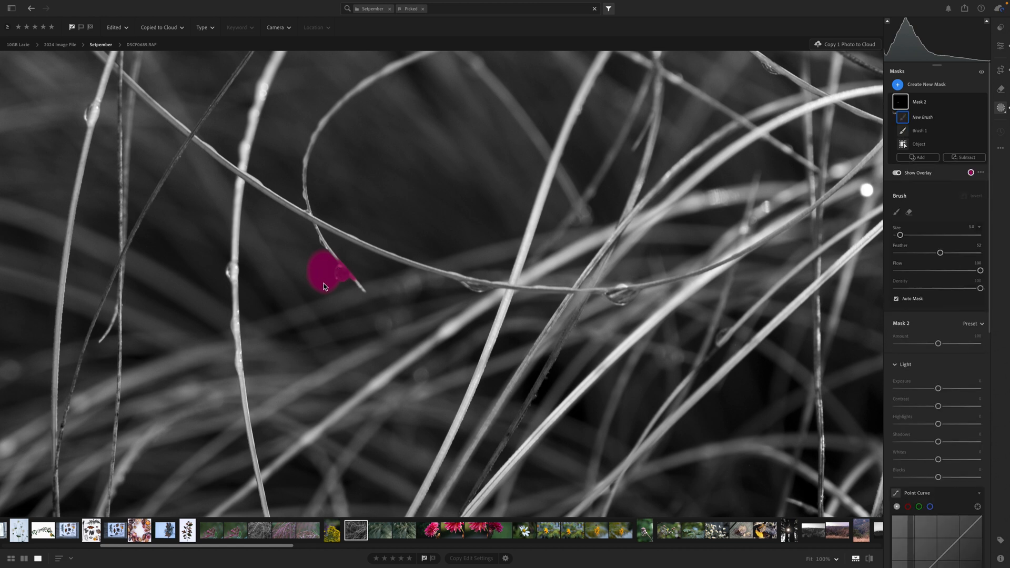
mouse_move(323, 283)
mouse_down()
mouse_move(317, 256)
mouse_move(330, 256)
mouse_move(327, 288)
mouse_move(361, 284)
mouse_move(362, 261)
mouse_move(337, 249)
mouse_move(357, 276)
mouse_up()
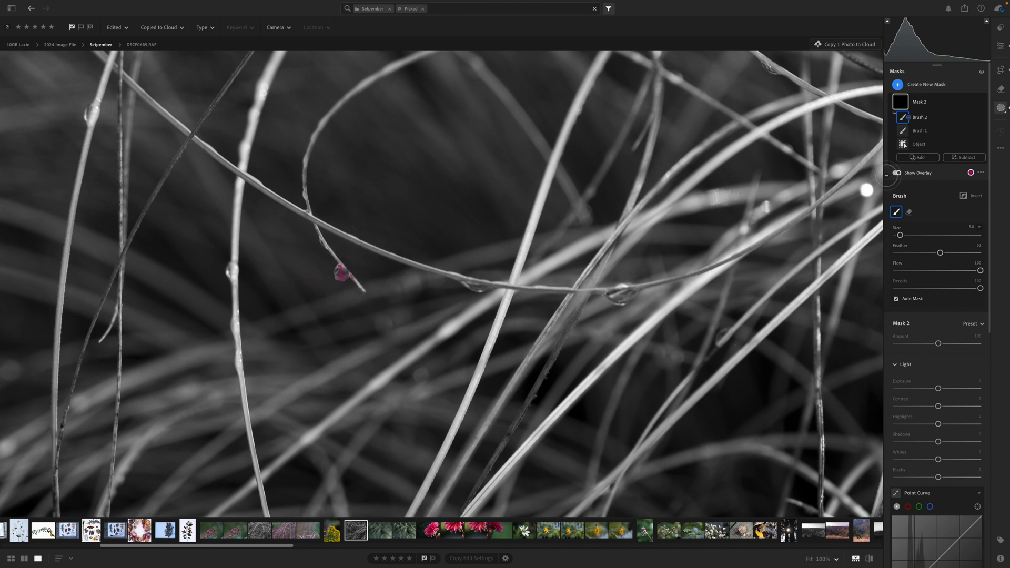
Add an object selection over the centre of the droplet to the same mask.
click(918, 157)
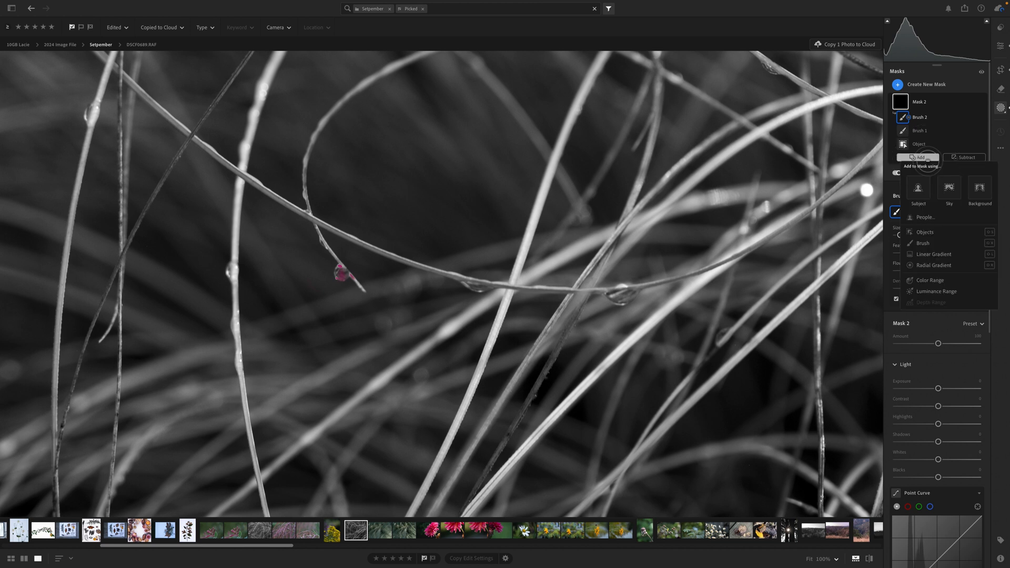
click(923, 243)
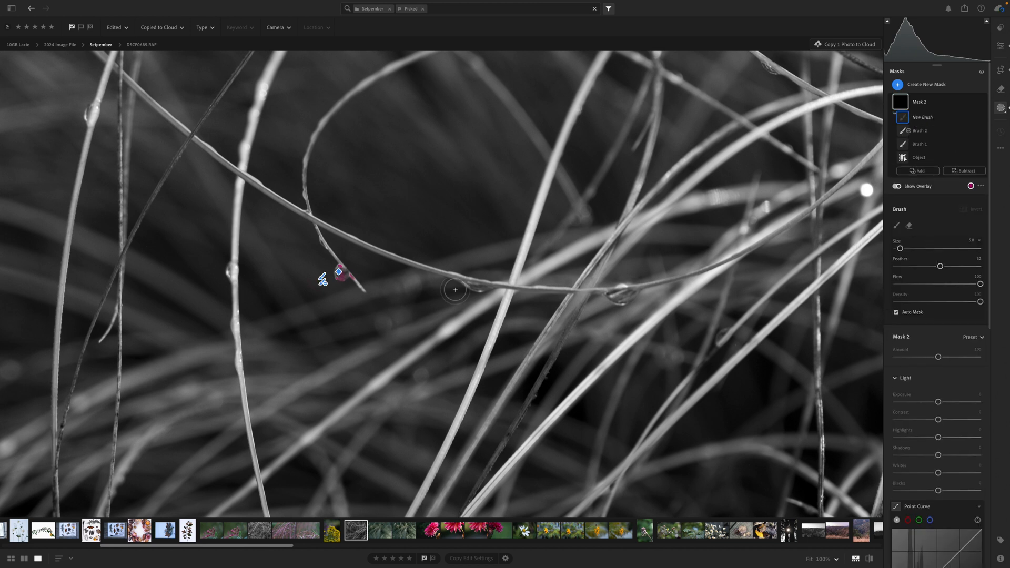
key(bracketleft)
key(bracketleft)
key(bracketleft)
key(bracketleft)
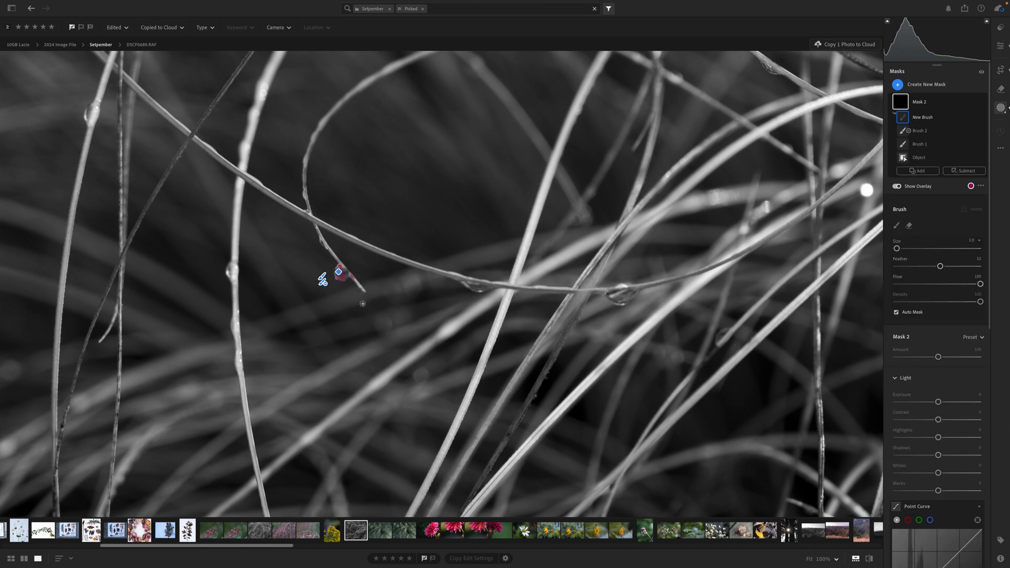
click(342, 279)
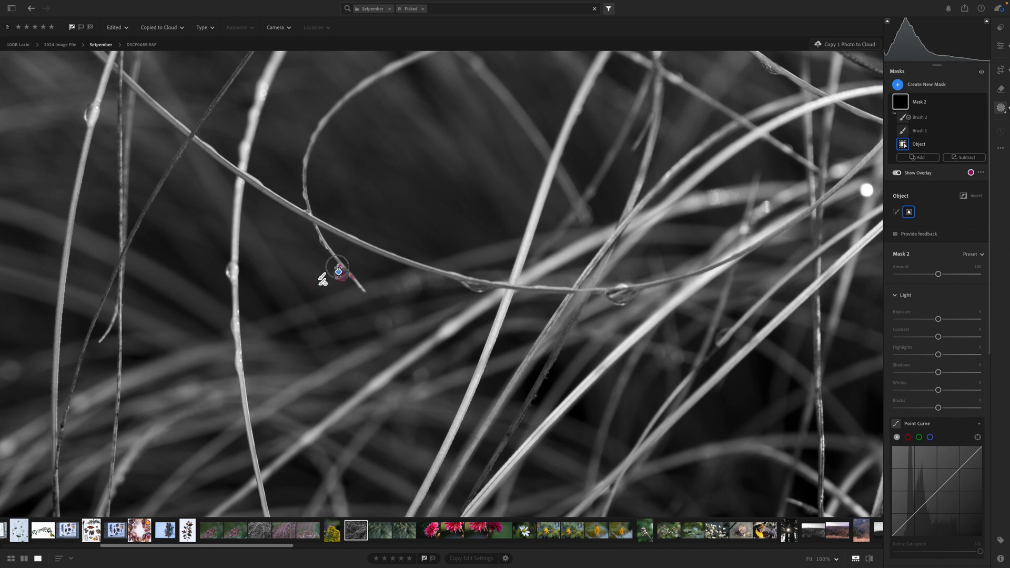
click(342, 271)
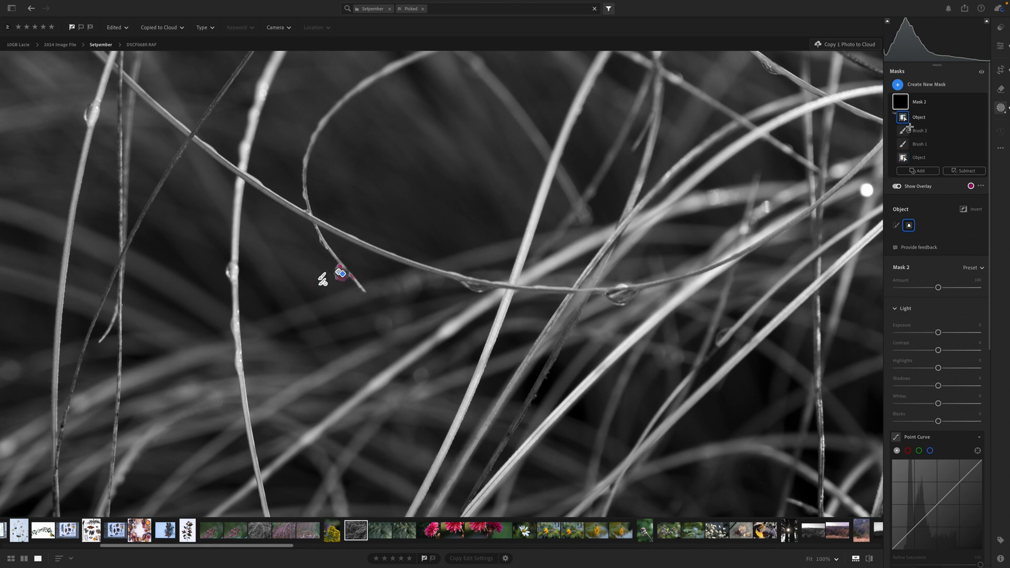
Hide the mask overlay and raise the dehaze and clarity of the droplet mask.
mouse_move(911, 131)
mouse_move(918, 159)
click(897, 186)
scroll(934, 360, down, 7)
scroll(934, 368, down, 1)
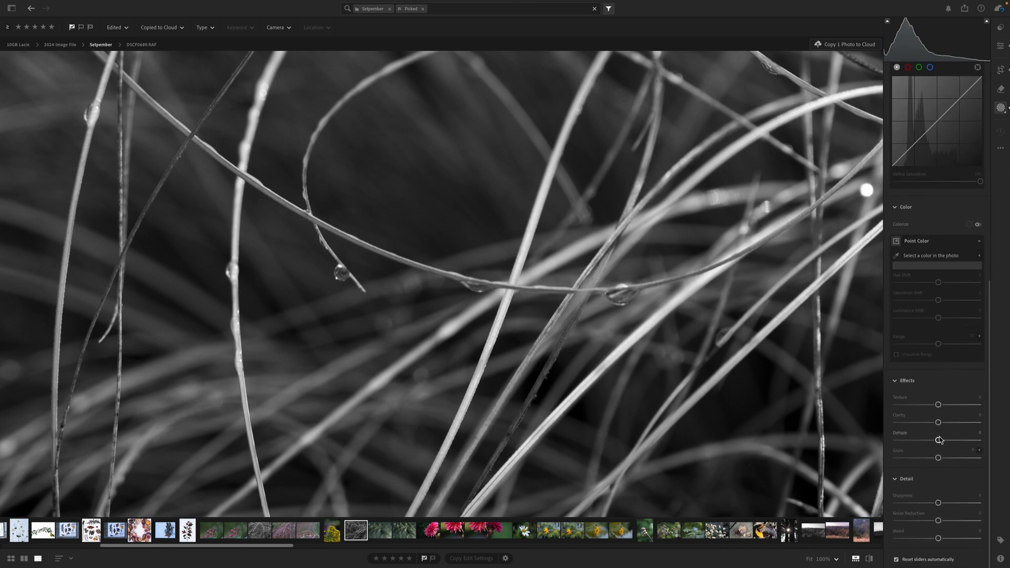
drag(940, 443, 965, 444)
drag(940, 423, 957, 422)
Lower the highlights of the droplet mask and raise its shadows to +39.
scroll(941, 366, up, 4)
scroll(941, 366, up, 4)
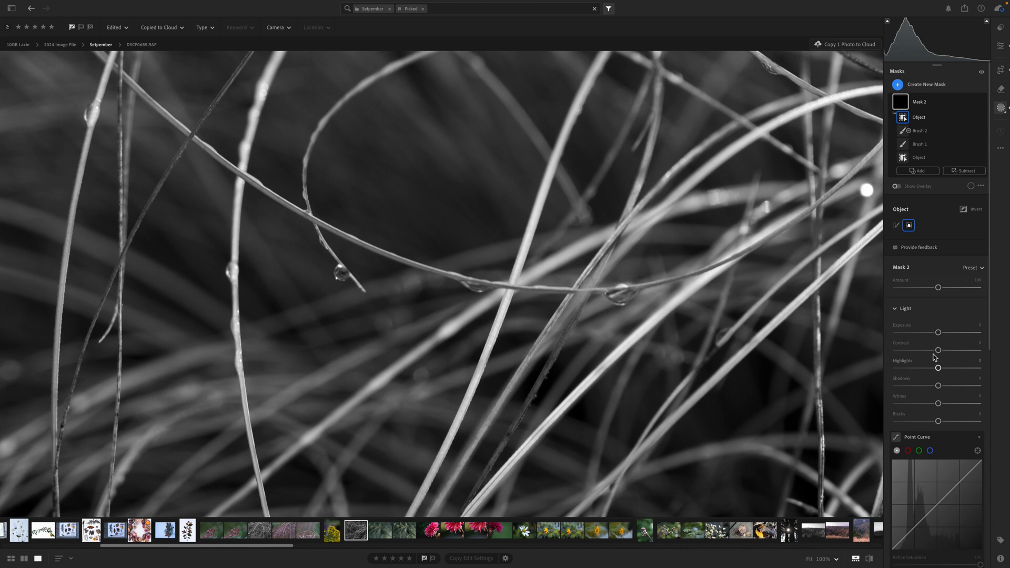
click(923, 368)
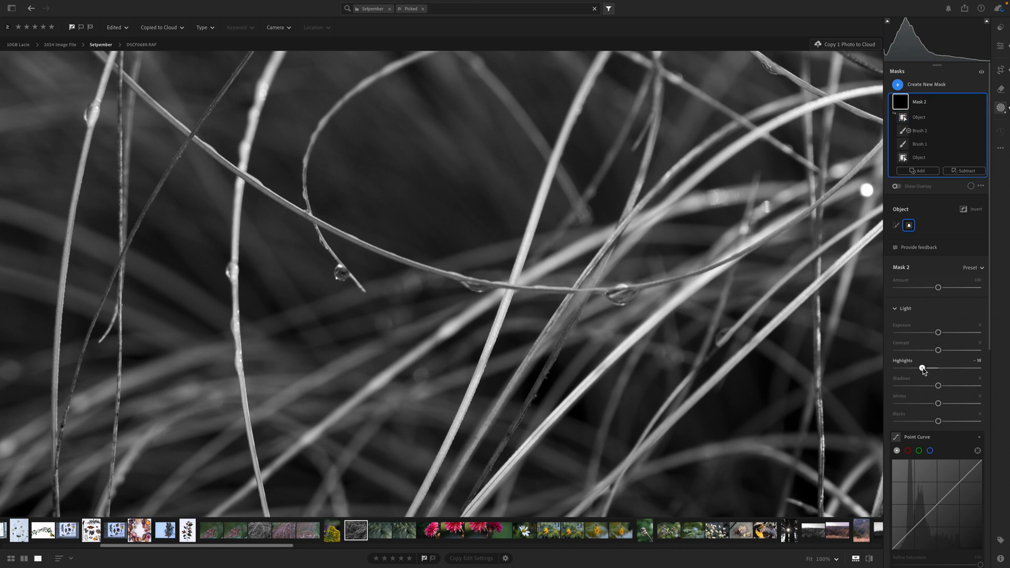
click(955, 386)
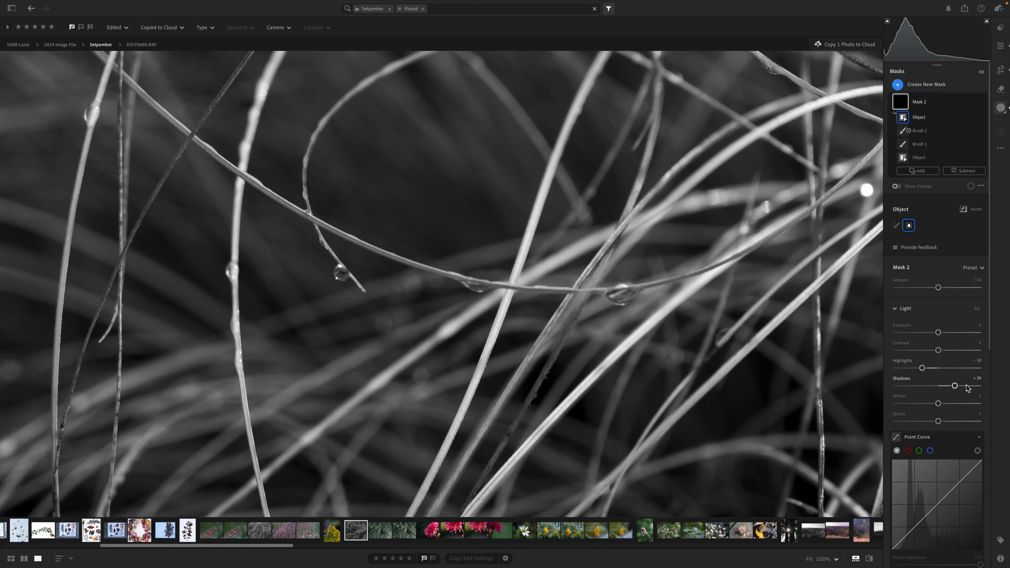
Raise the shadows of the droplet mask to +64 and its exposure to +0.48.
click(966, 386)
scroll(456, 303, up, 3)
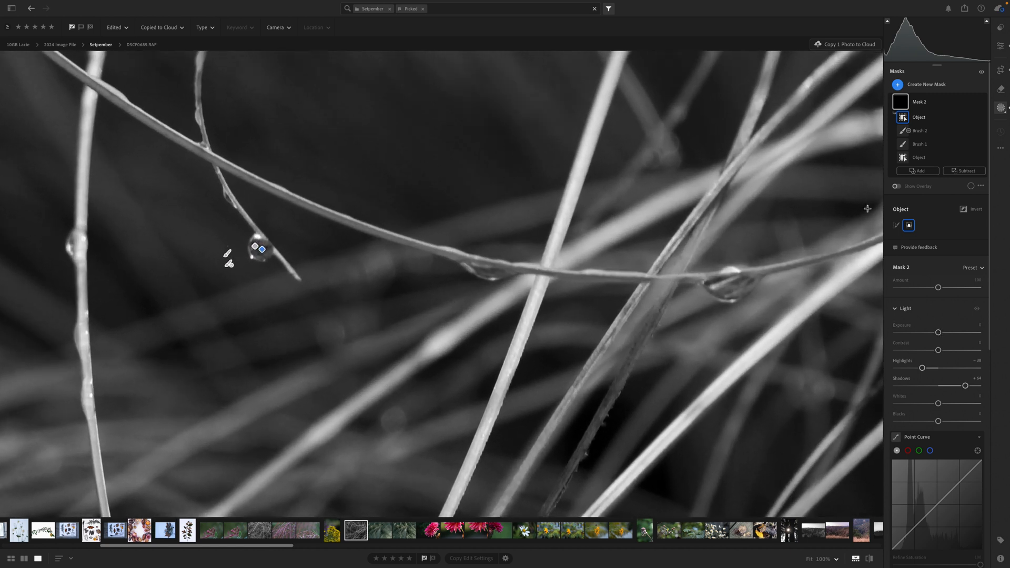
click(939, 333)
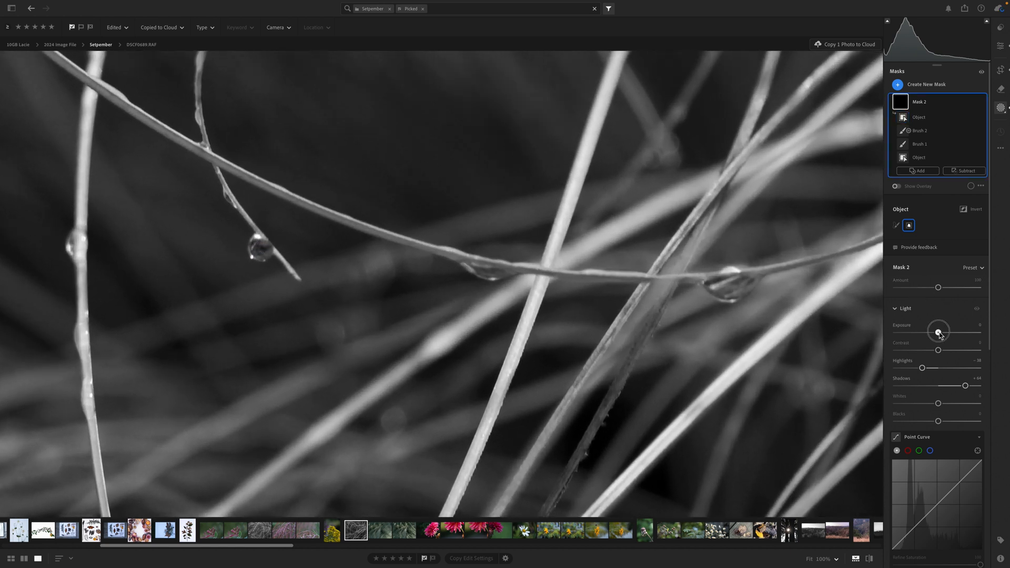
drag(939, 332, 944, 332)
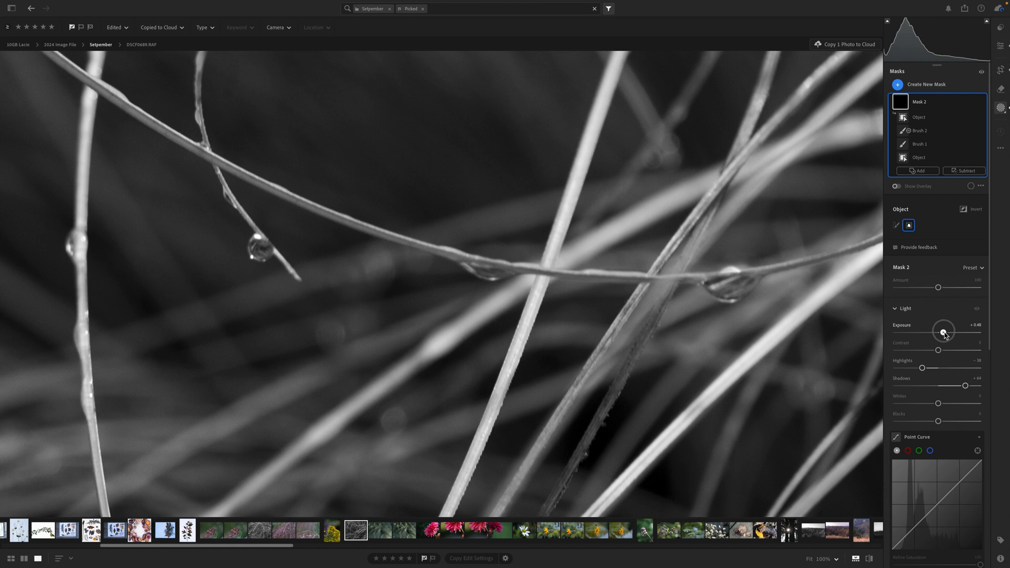
Raise the sharpness of the droplet mask and fine-tune its texture, dehaze and clarity.
scroll(949, 384, down, 7)
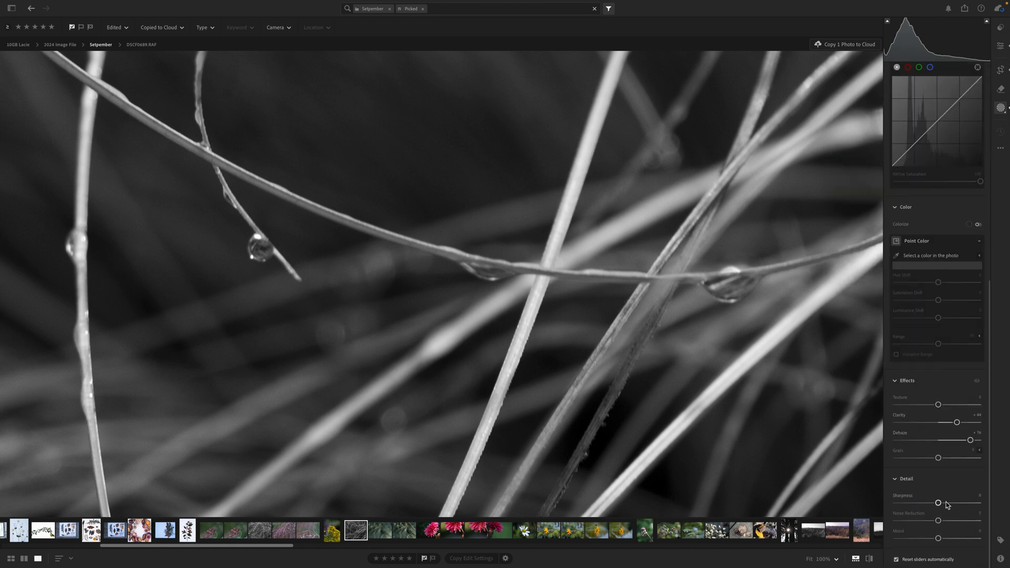
drag(938, 503, 966, 522)
mouse_move(939, 405)
mouse_down()
mouse_move(958, 405)
mouse_move(939, 406)
mouse_up()
drag(968, 441, 970, 424)
Raise the whites of the droplet mask and lower its blacks to -22.
scroll(955, 364, up, 8)
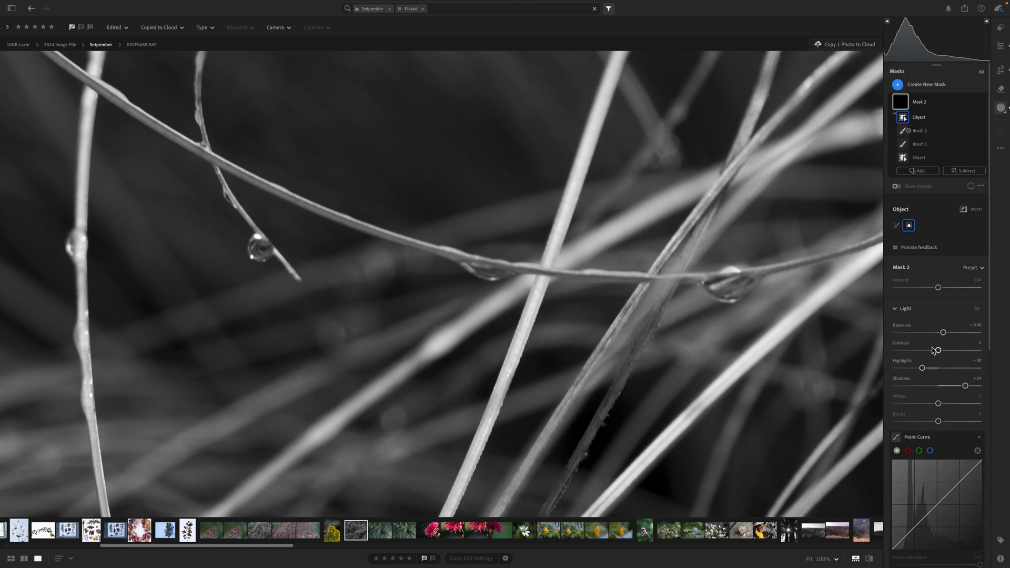
drag(938, 422, 964, 406)
drag(966, 402, 962, 403)
scroll(564, 340, down, 5)
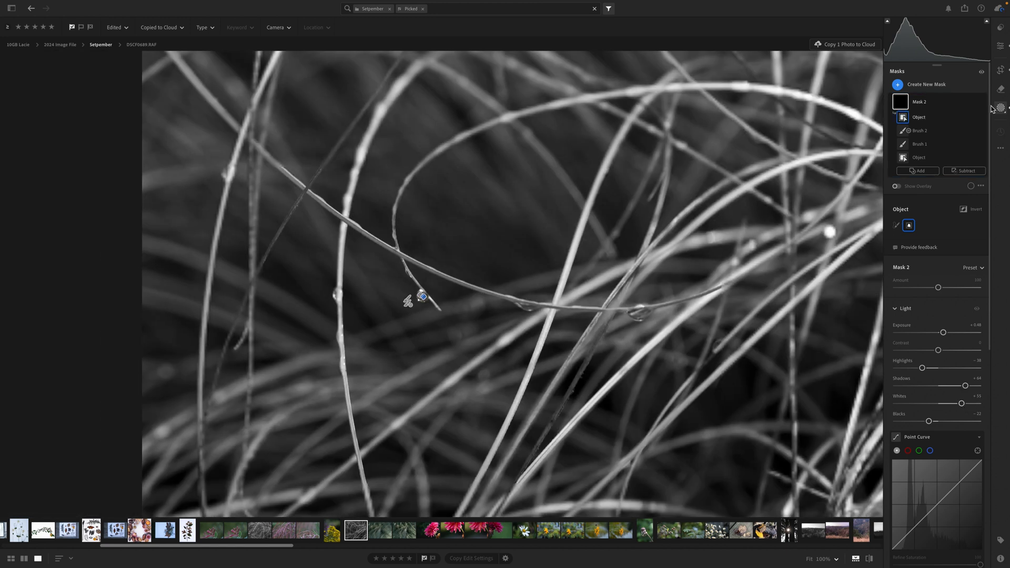
Compare the black-and-white grass photo with its unedited original and review the result both whole and close around the droplet.
click(1001, 46)
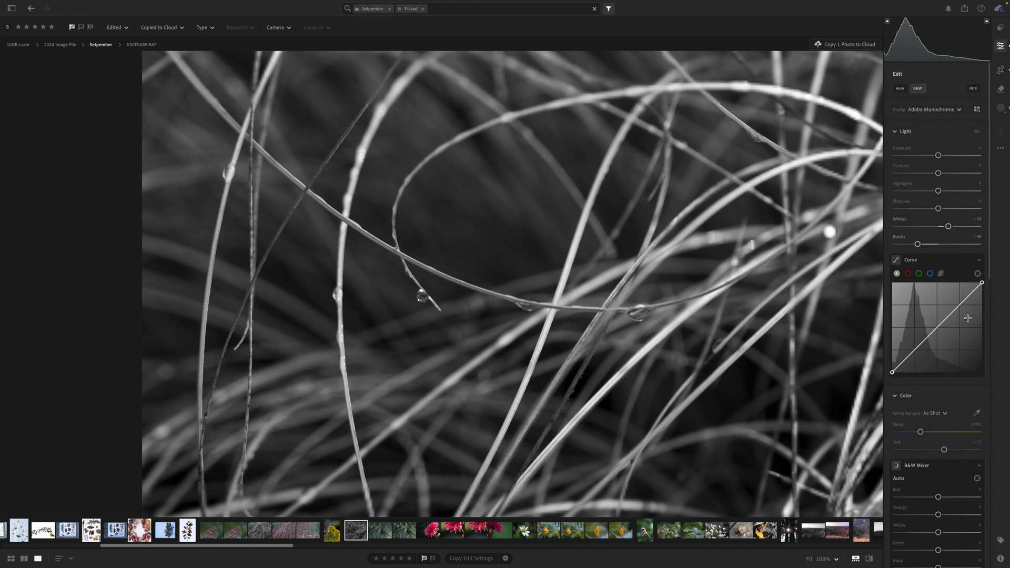
key(backslash)
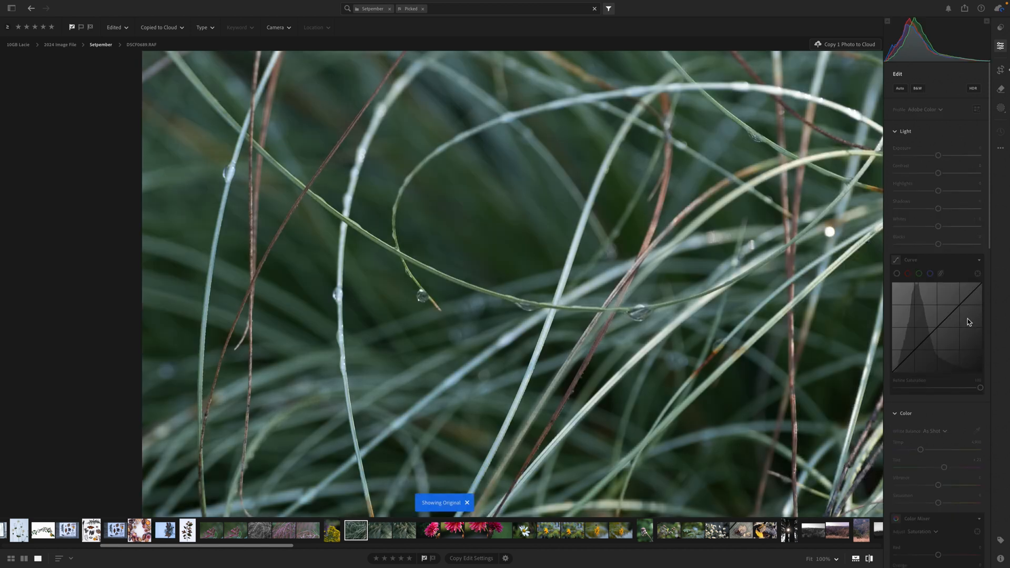
click(868, 559)
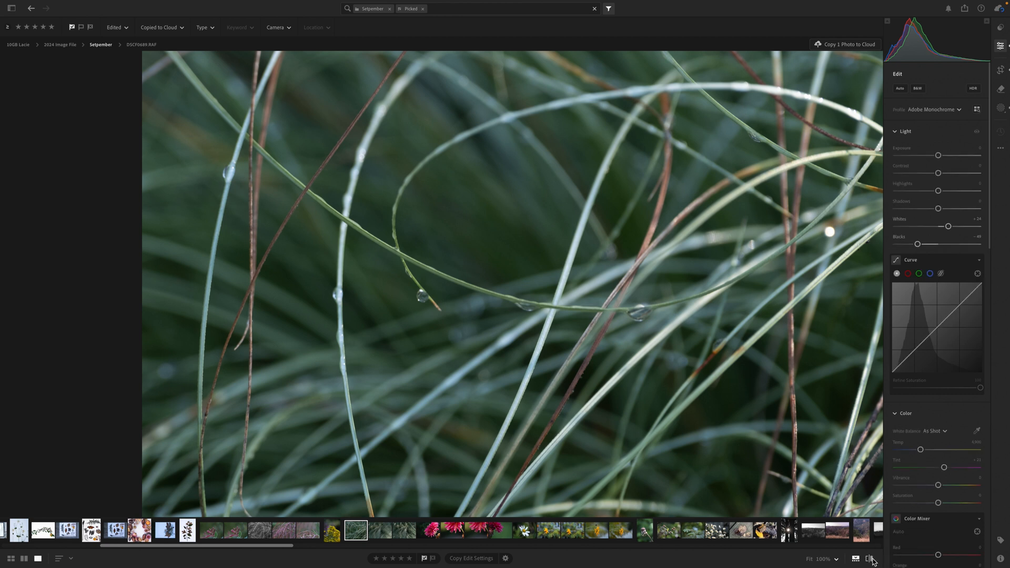
click(871, 560)
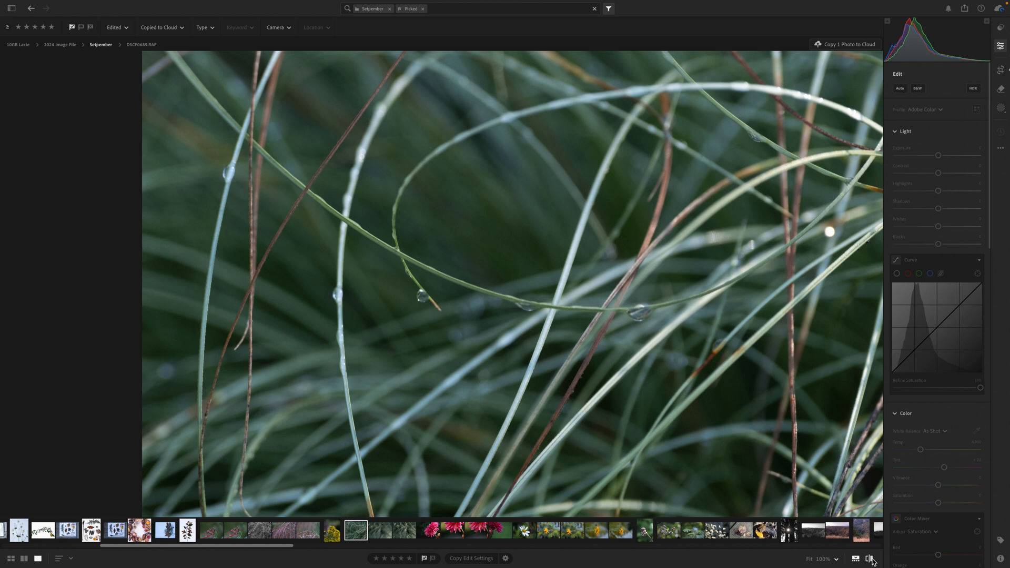
click(869, 560)
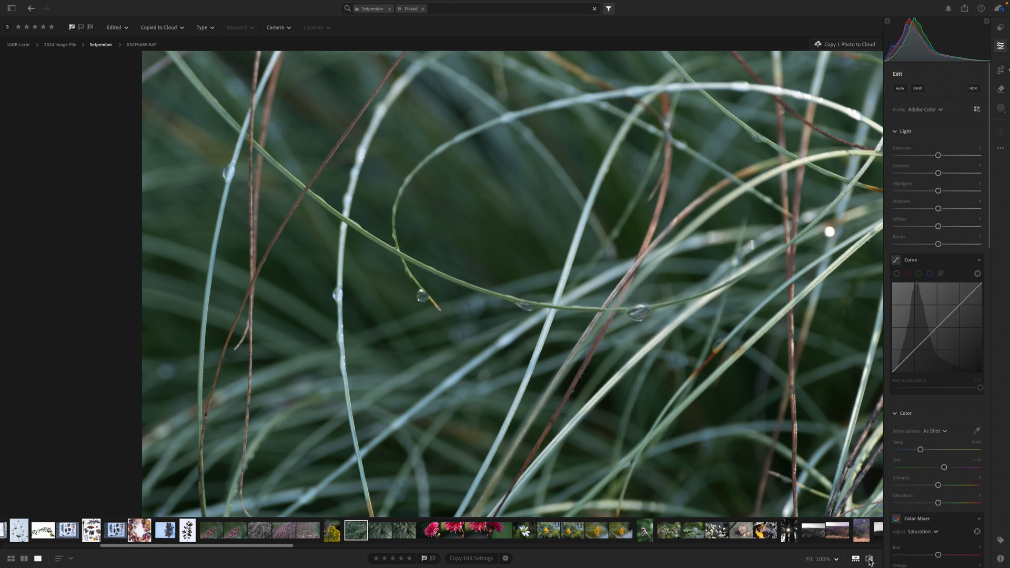
click(869, 560)
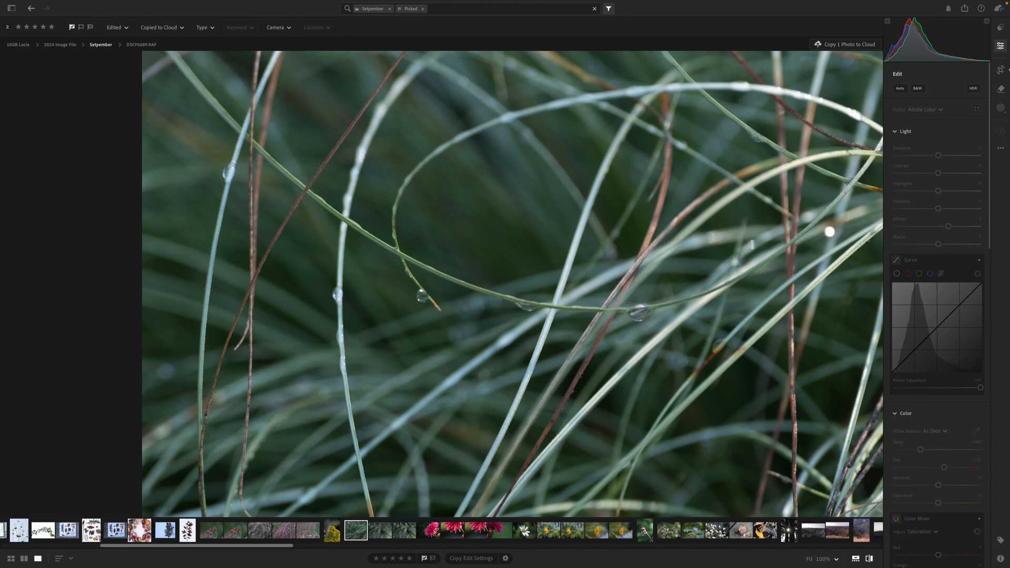
click(869, 561)
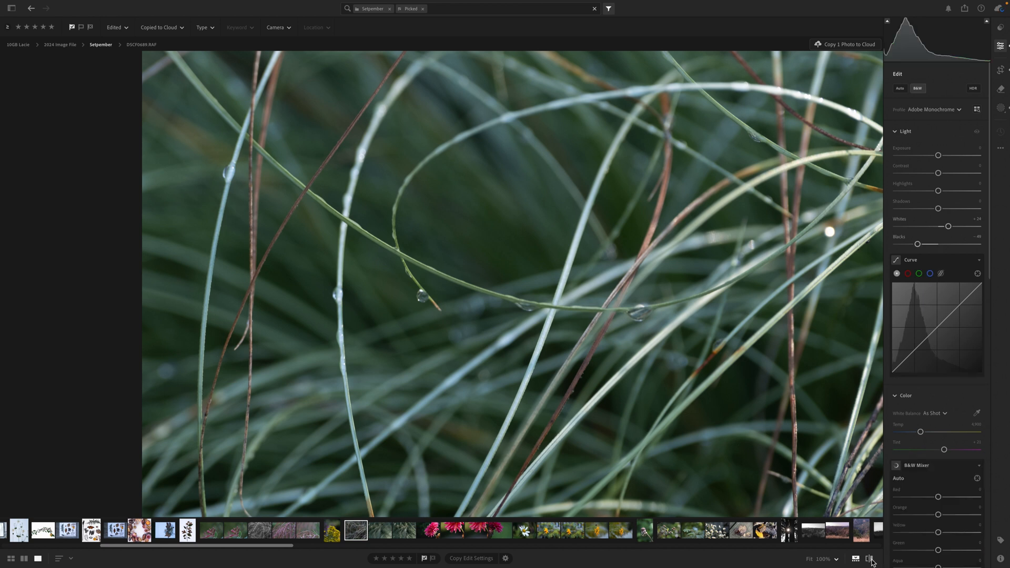
click(869, 560)
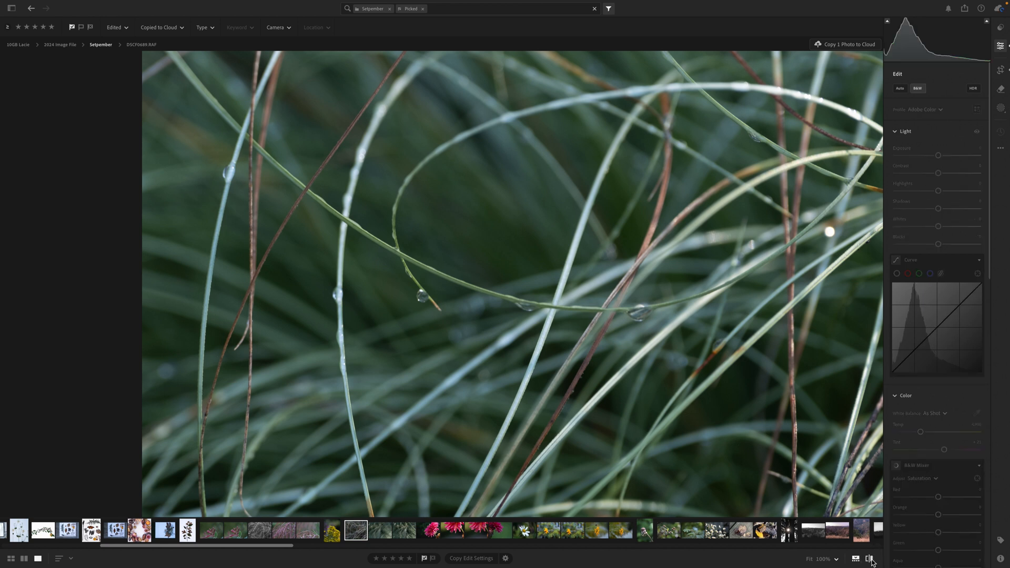
click(870, 561)
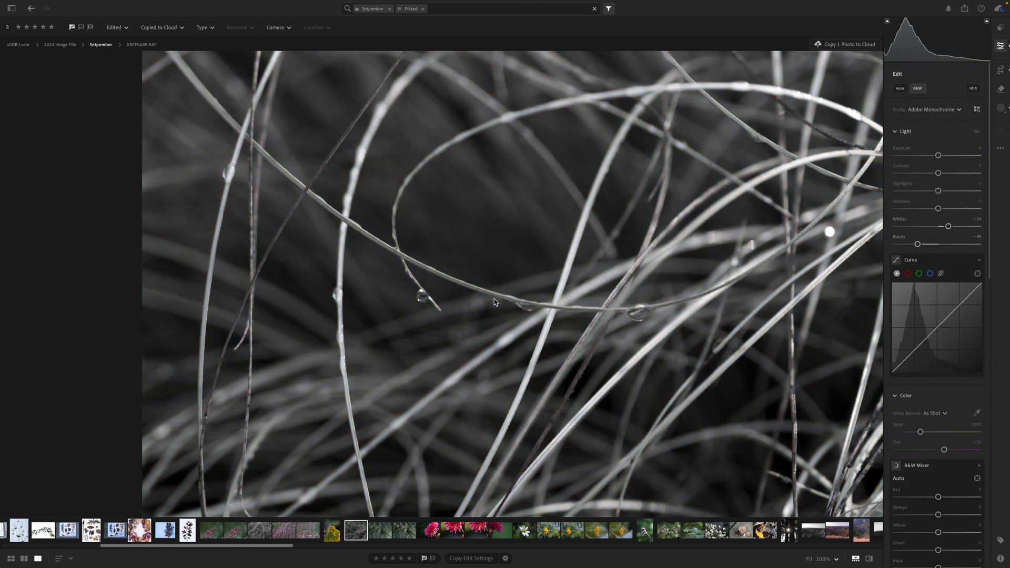
click(630, 254)
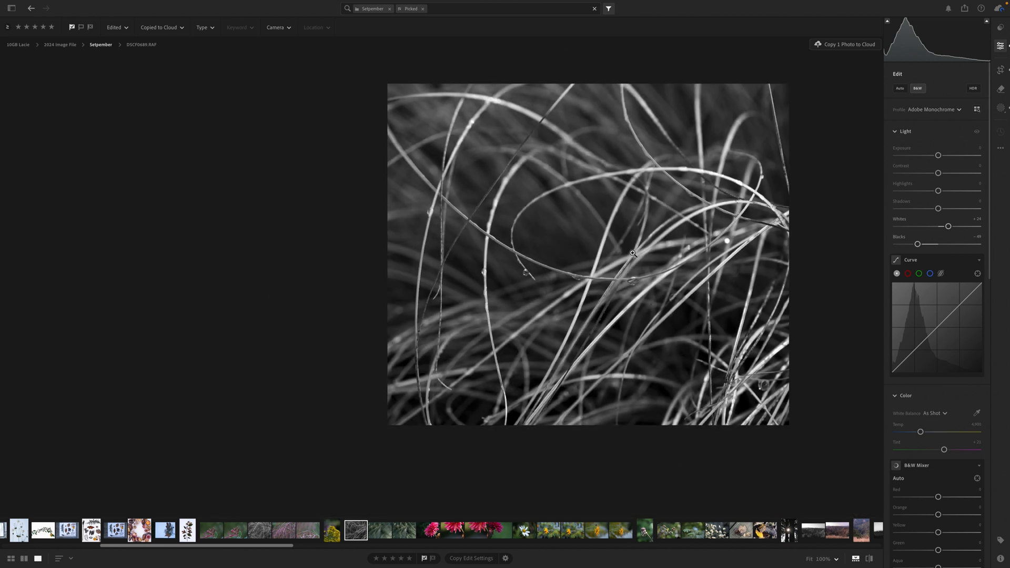
drag(633, 253, 507, 268)
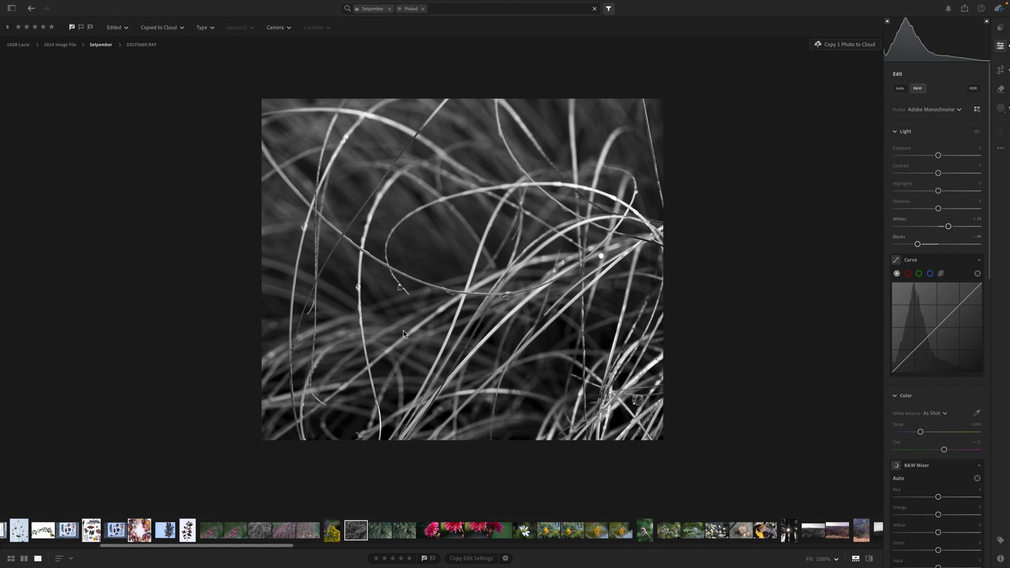
scroll(403, 334, up, 5)
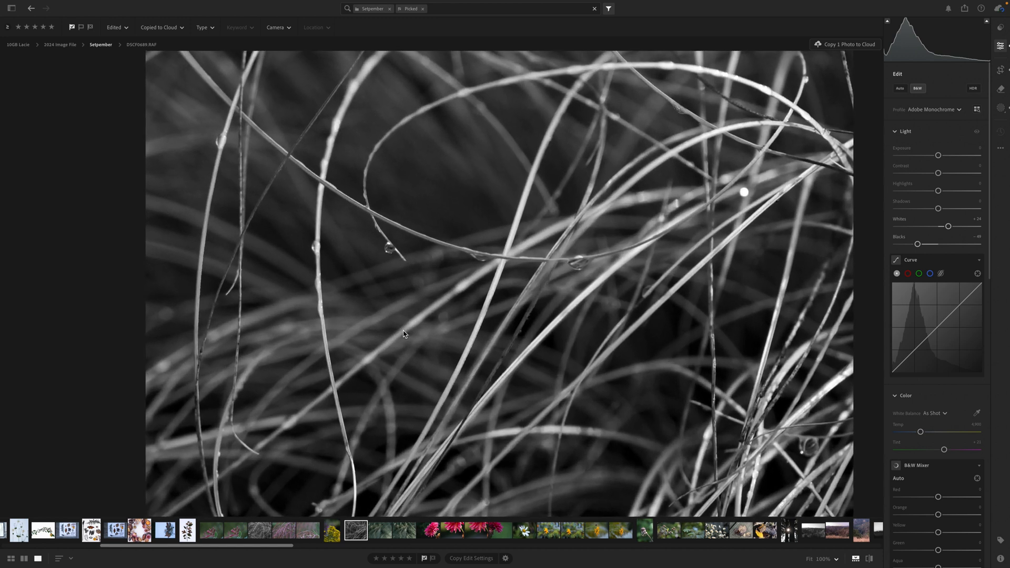
scroll(403, 334, up, 2)
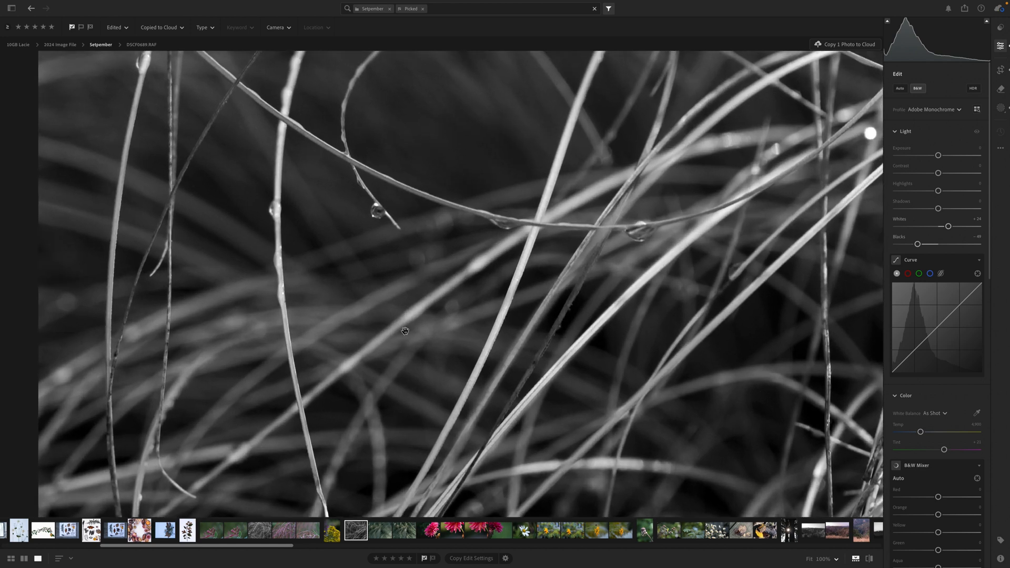
scroll(400, 331, down, 7)
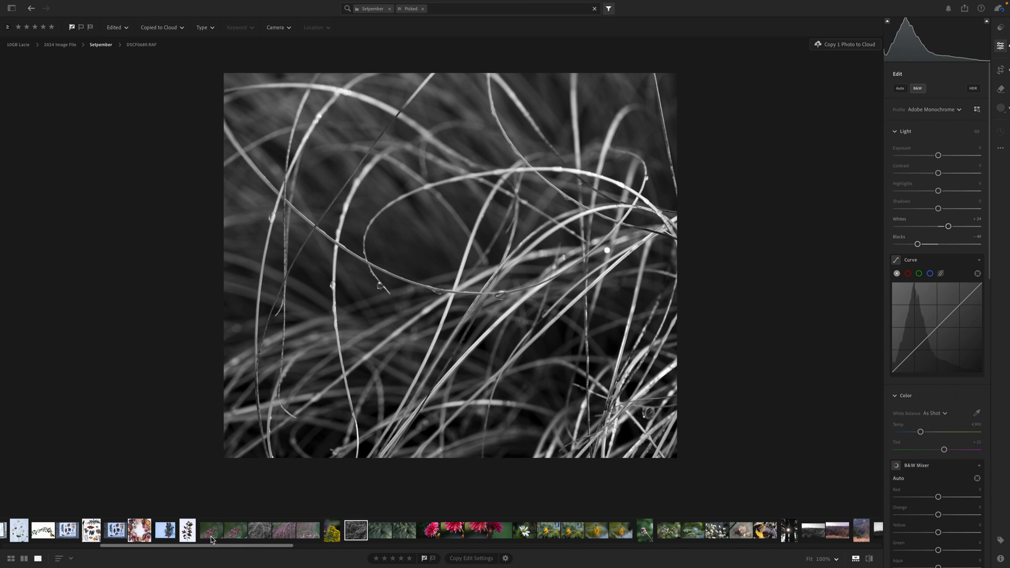
View the pink bud photos DSCF0716 and DSCF0715, switch to Photoshop and examine which buds are sharp in DSCF0715-Edit.tif.
click(233, 536)
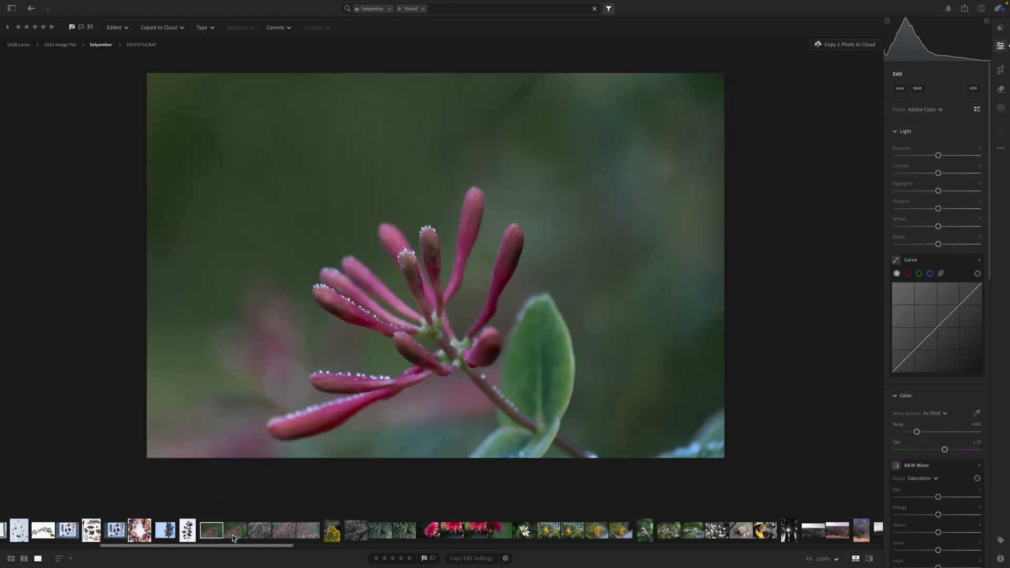
click(233, 537)
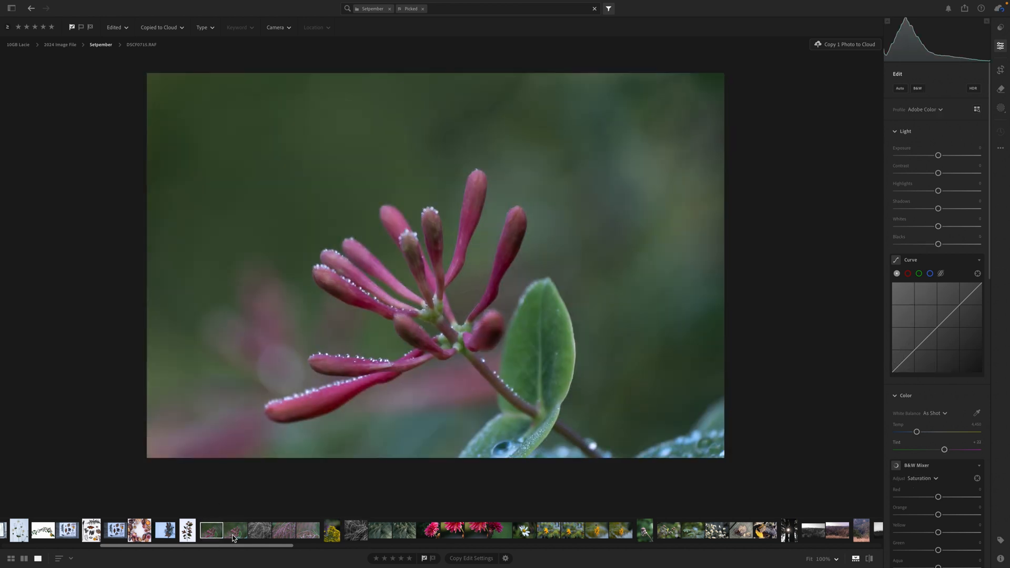
mouse_move(772, 557)
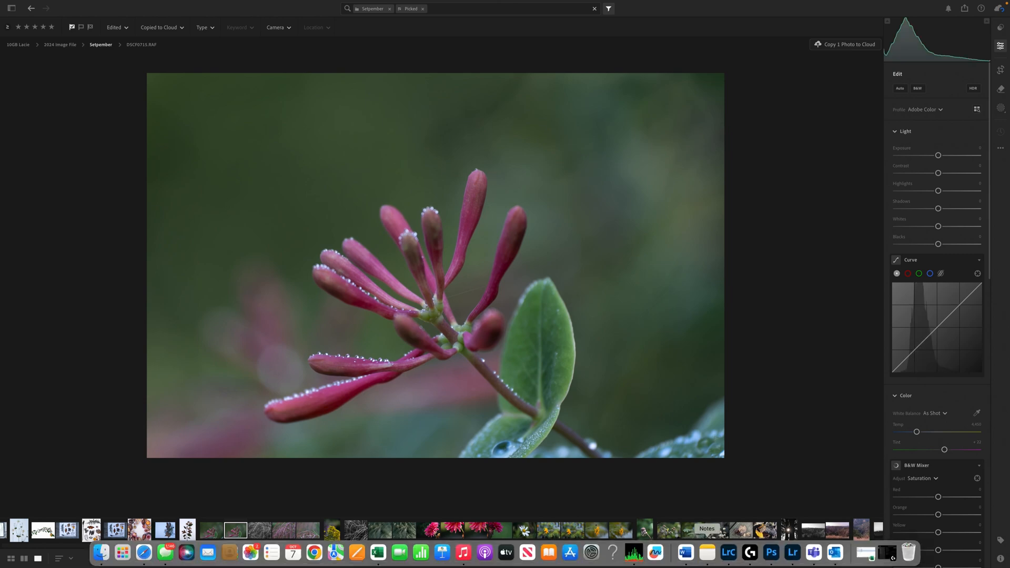
click(772, 557)
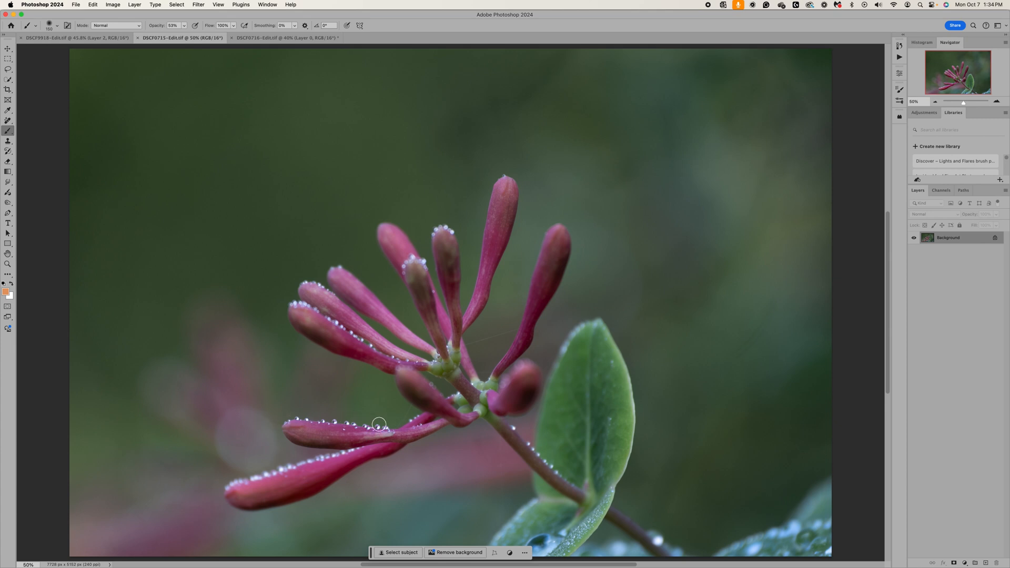
scroll(364, 427, up, 3)
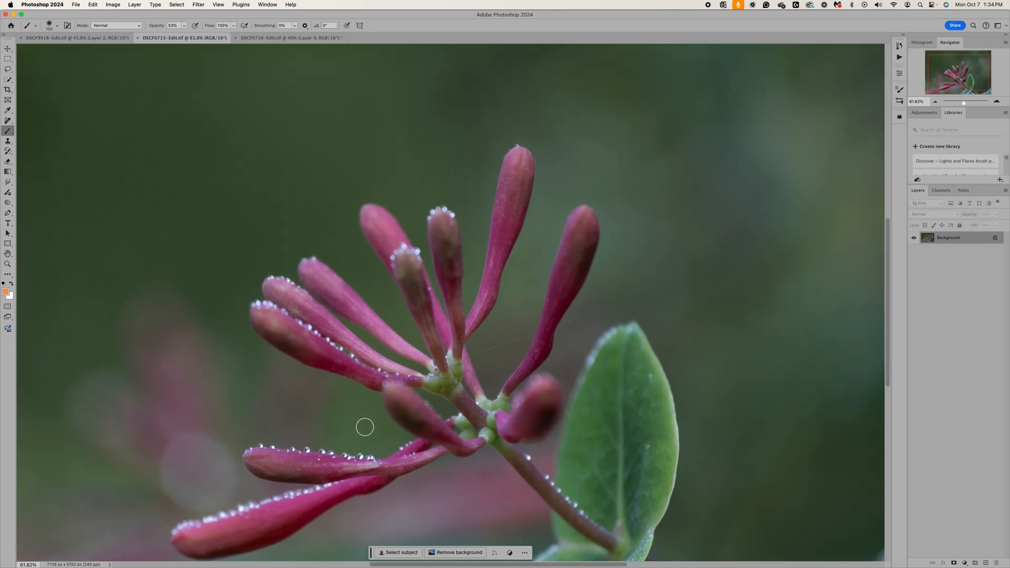
scroll(330, 472, down, 2)
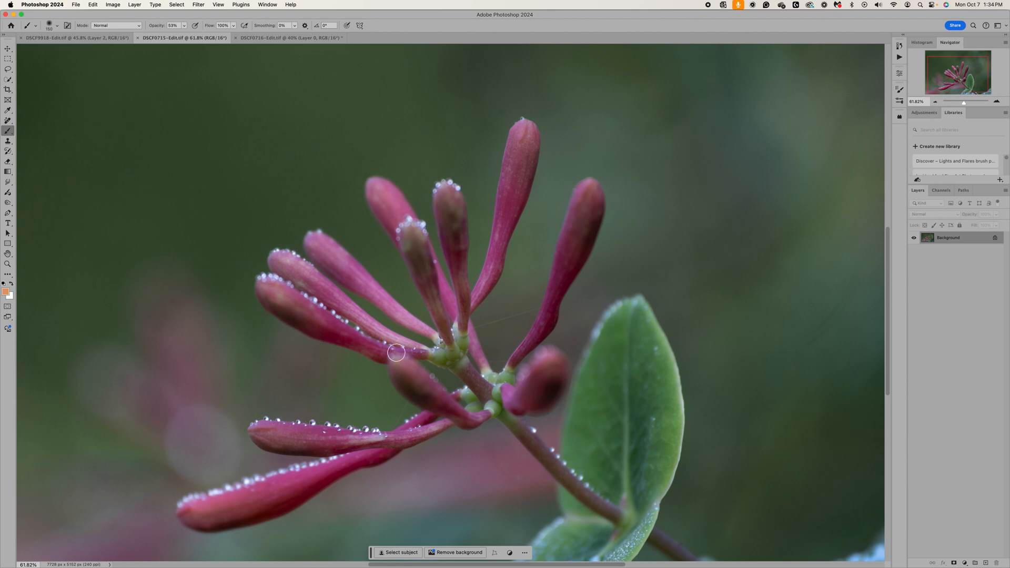
scroll(371, 366, down, 3)
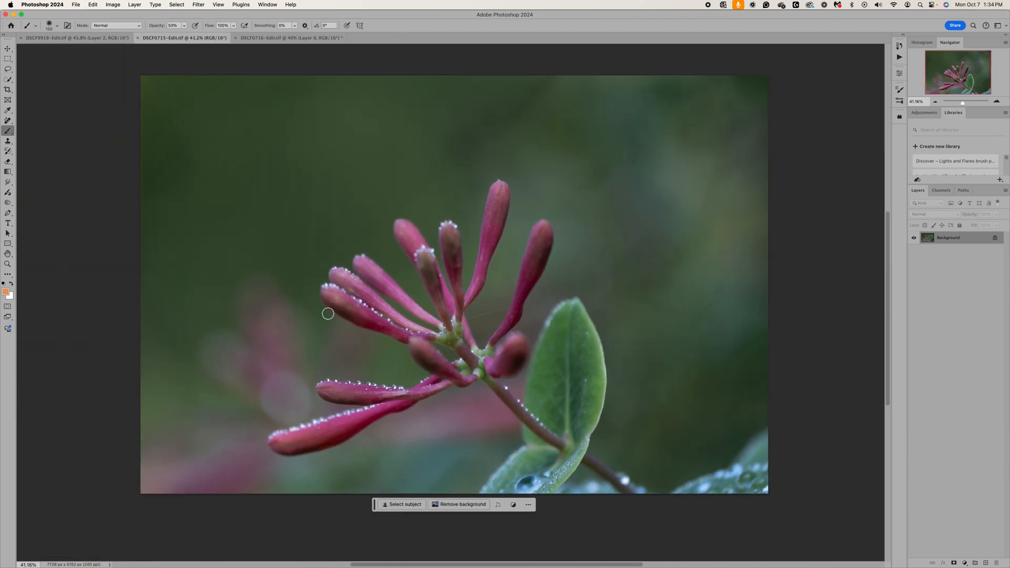
Use the Move tool to copy the bud image from DSCF0716-Edit.tif into DSCF0715-Edit.tif as a new layer over the background.
click(267, 38)
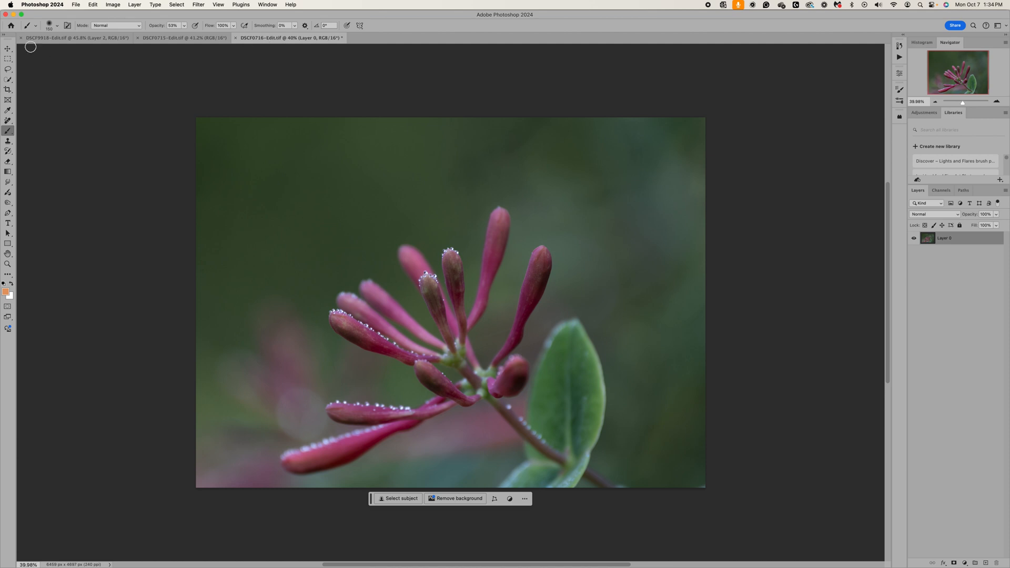
click(8, 50)
drag(279, 177, 204, 45)
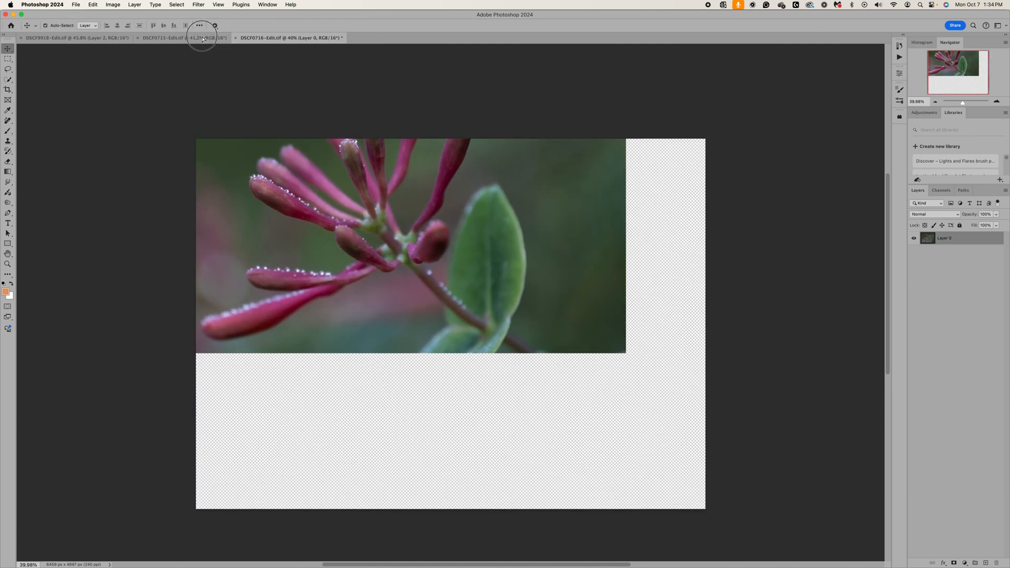
click(203, 38)
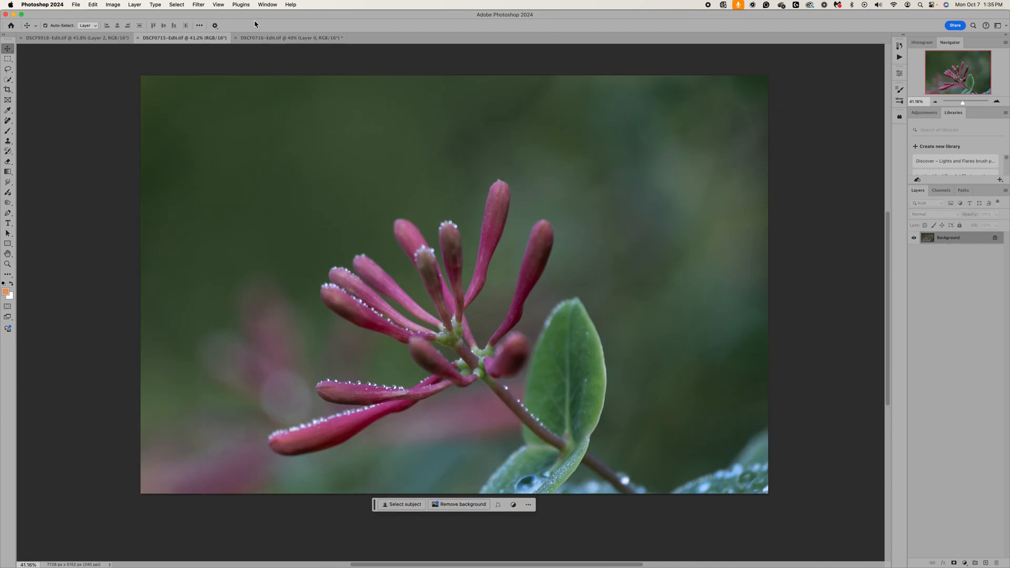
click(260, 38)
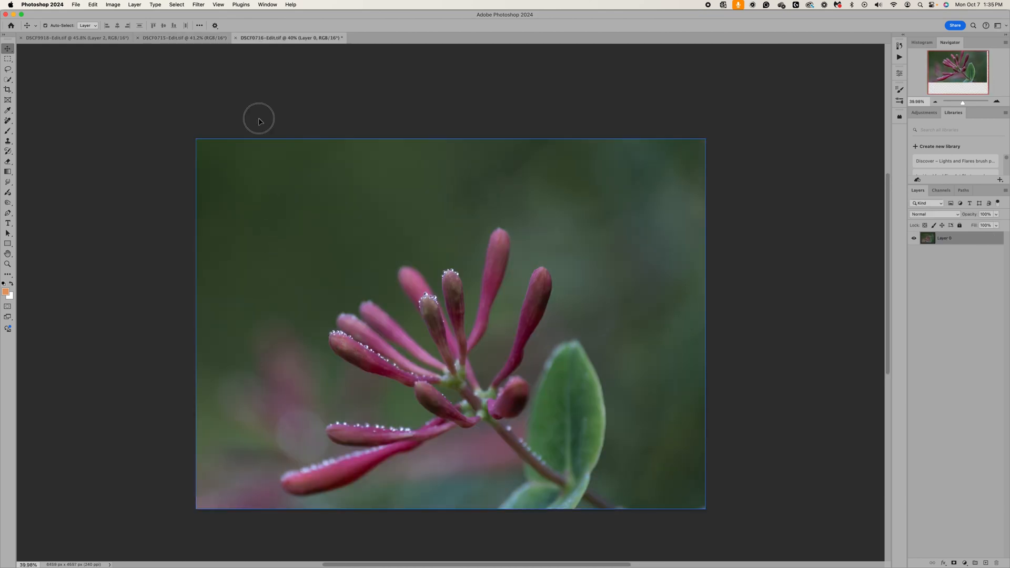
click(202, 39)
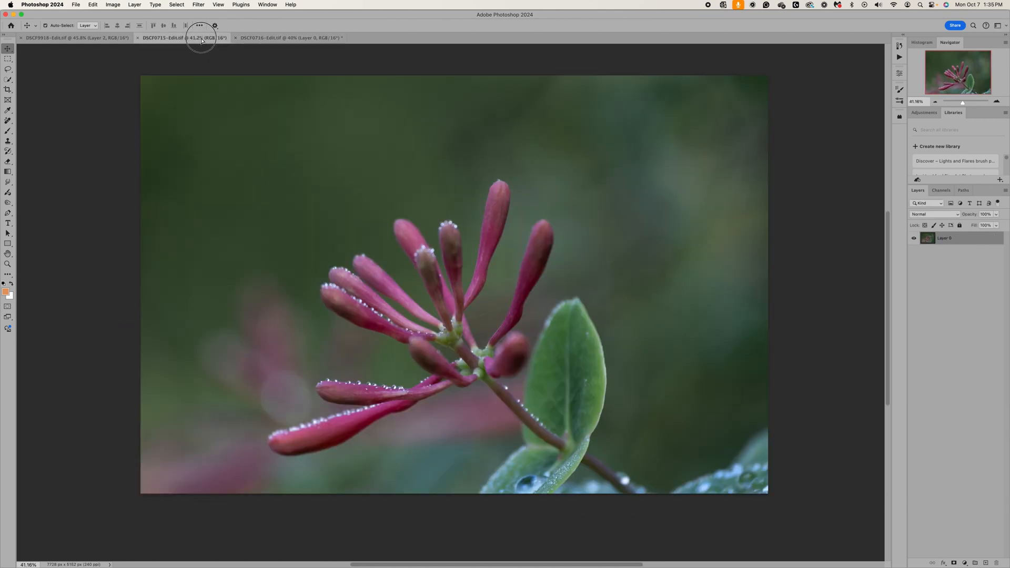
drag(201, 39, 452, 280)
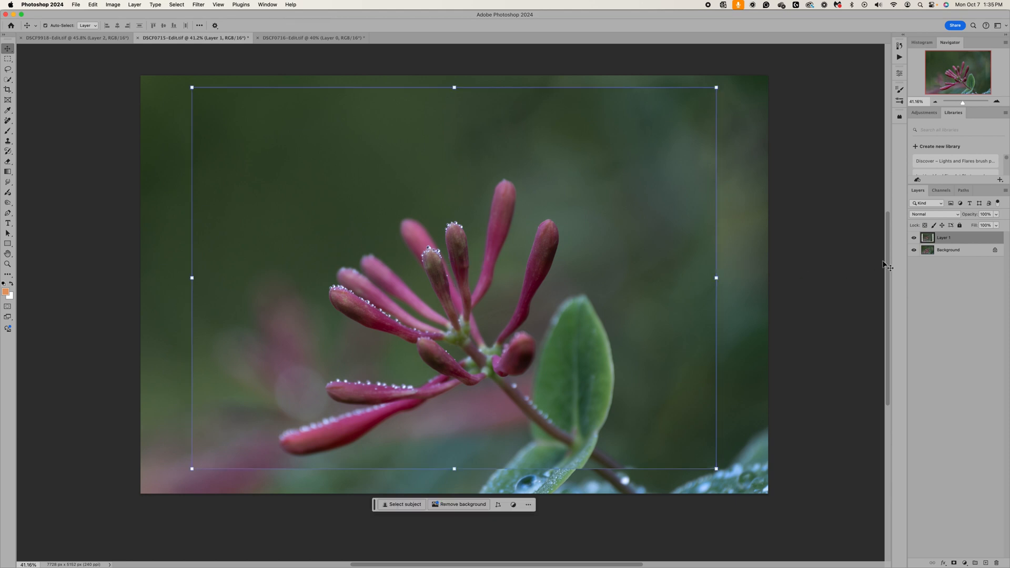
Auto-align Layer 1 and the Background using the Auto projection, and deselect both layers.
shift+click(928, 253)
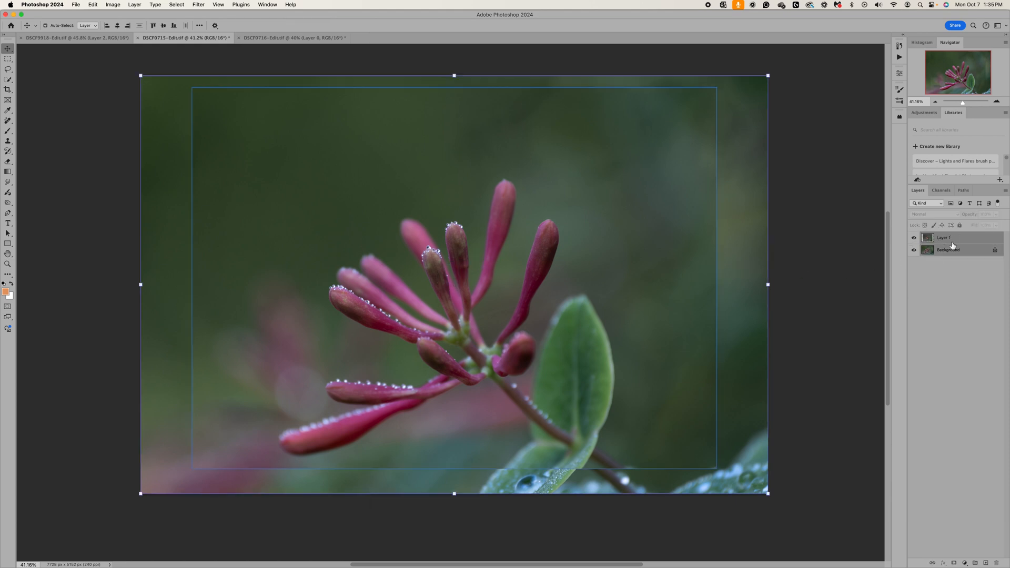
click(92, 5)
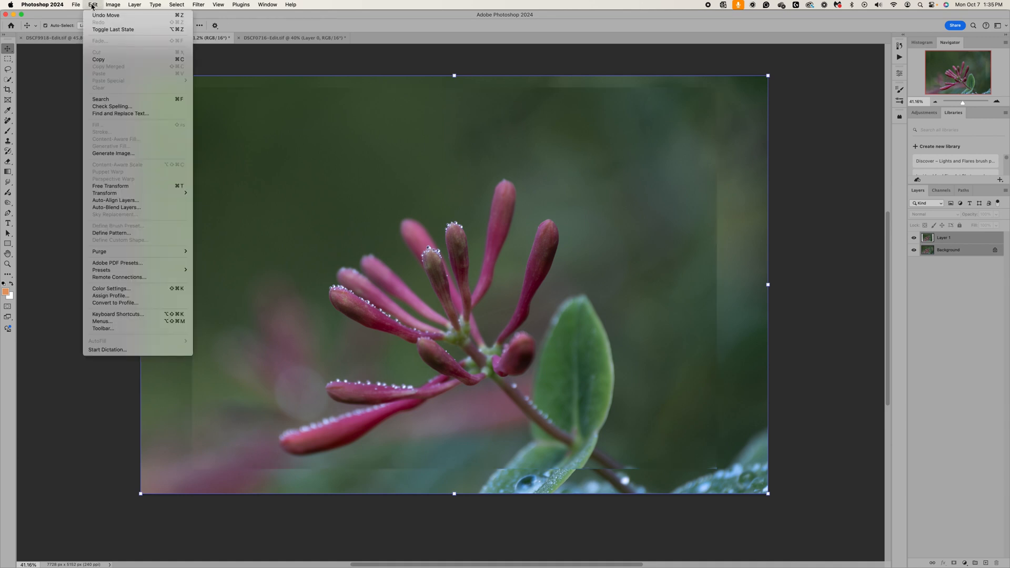
click(133, 205)
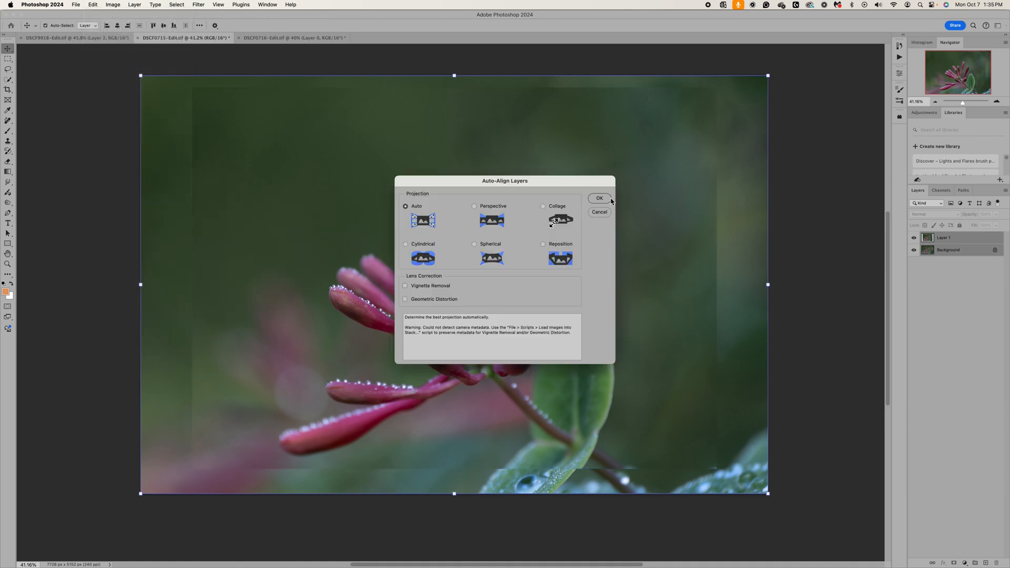
click(604, 202)
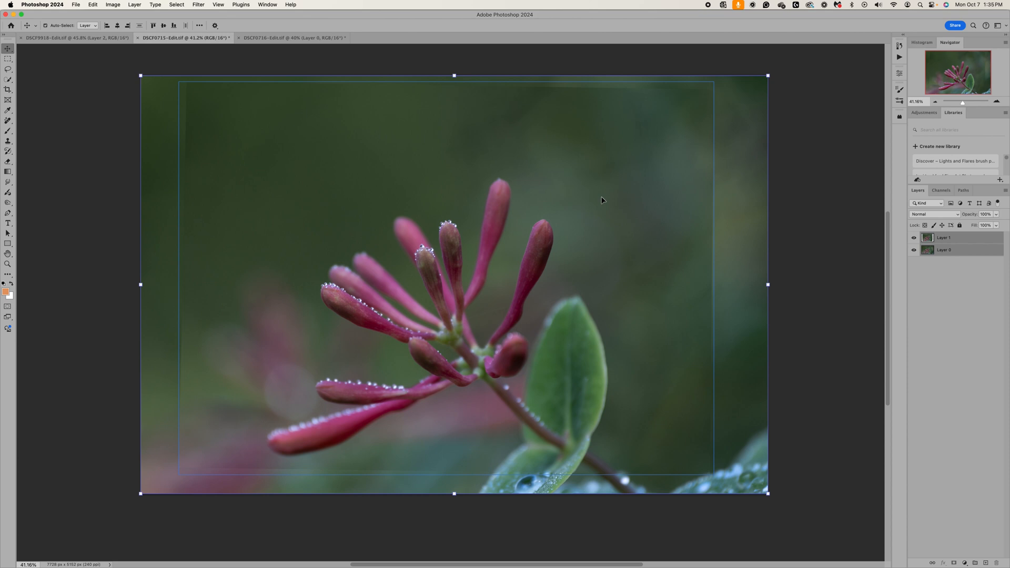
click(821, 232)
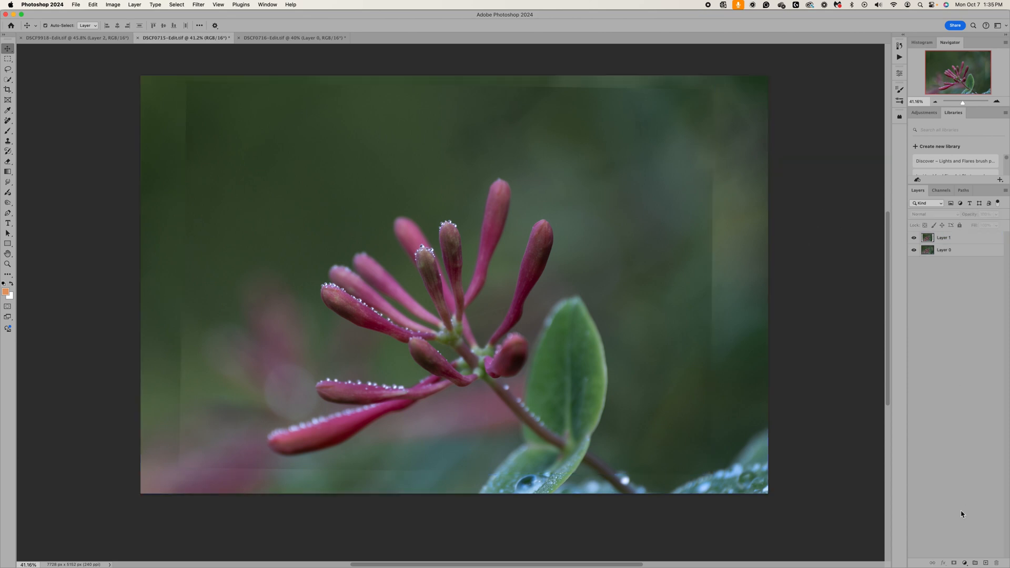
Compare Layer 1 with the layer beneath it, and add an inverted, fully black layer mask to Layer 1.
click(943, 241)
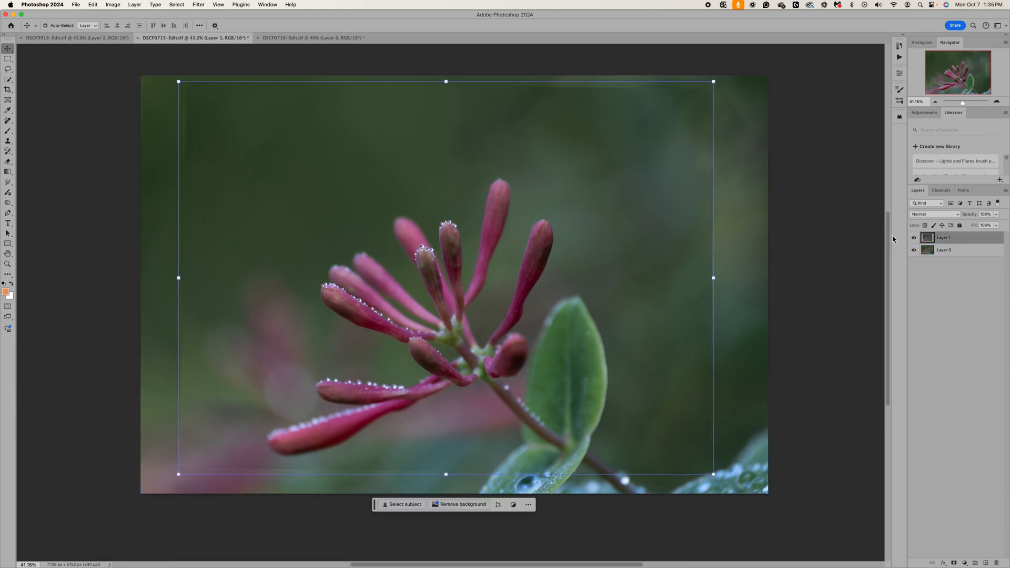
click(914, 239)
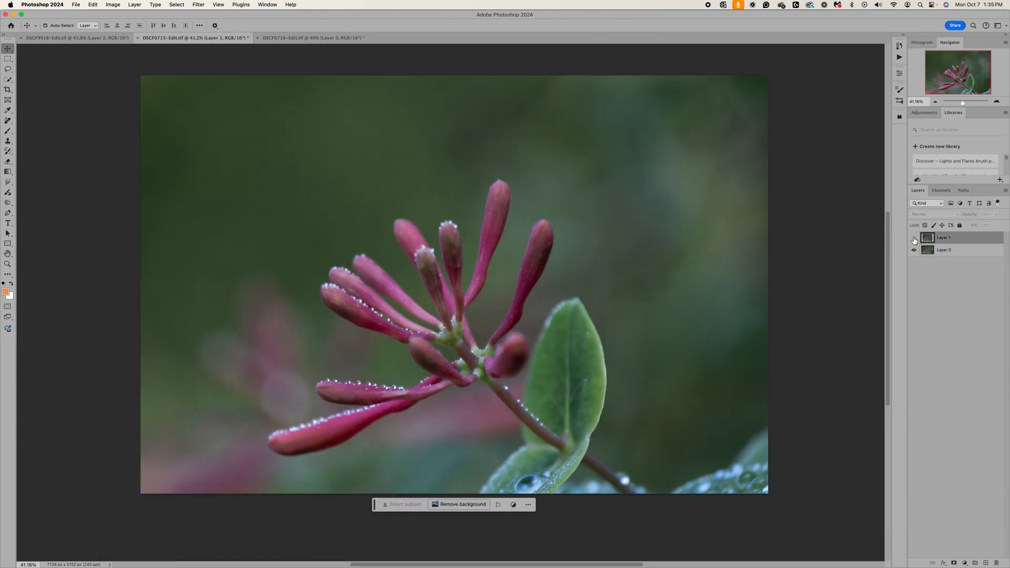
click(914, 239)
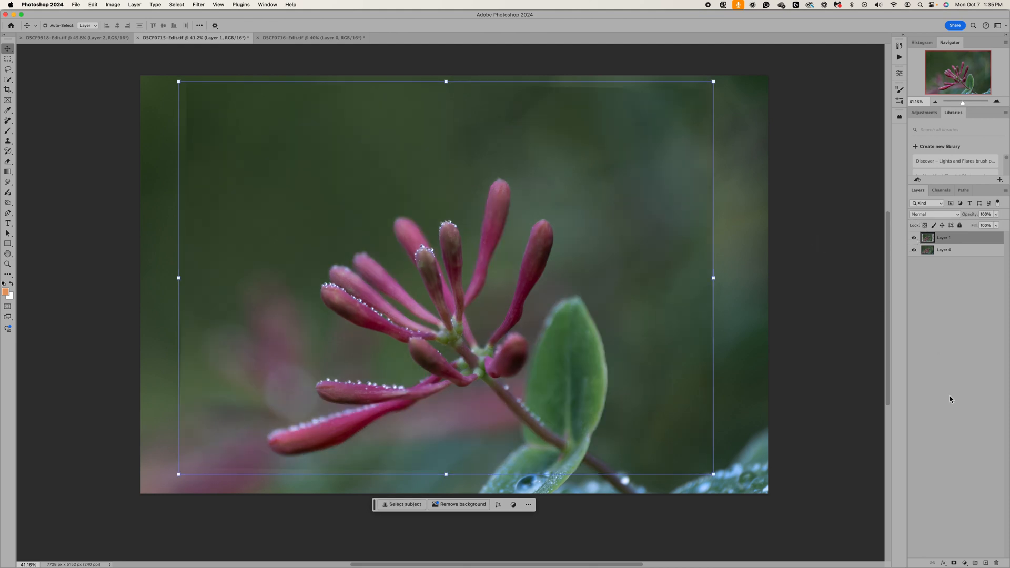
click(954, 563)
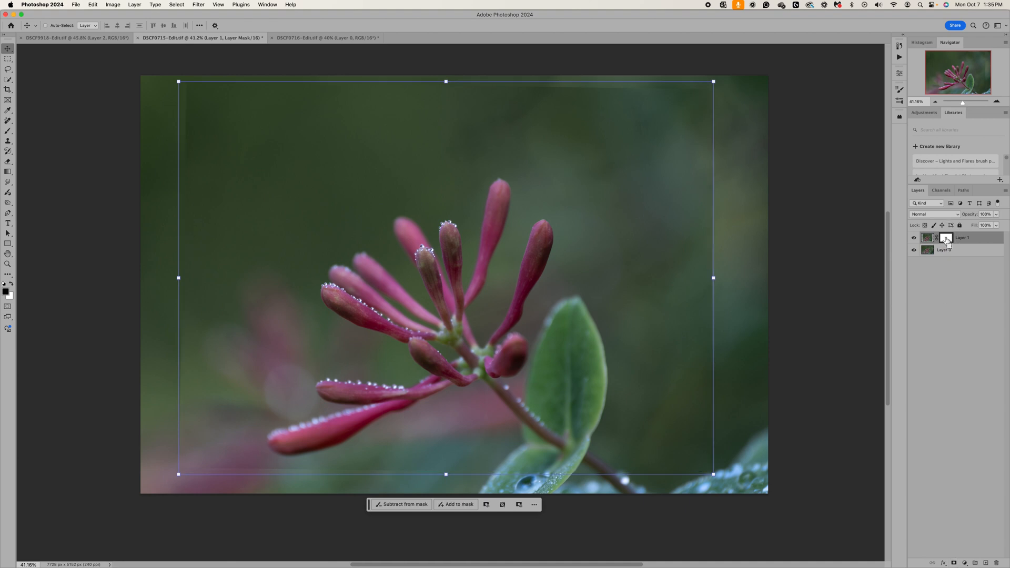
key(super+i)
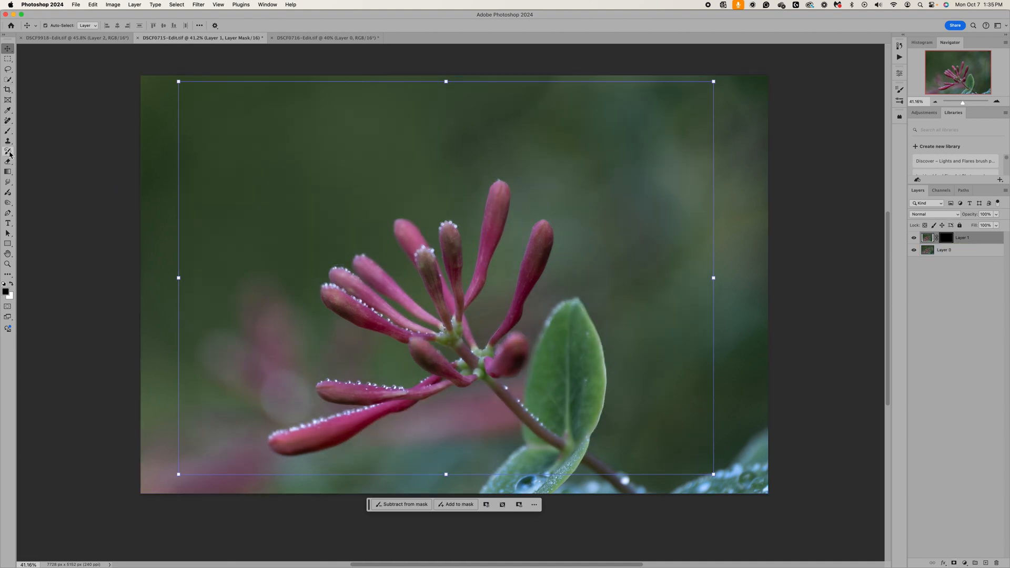
Paint white on Layer 1's mask with the Brush at 100% opacity to reveal the sharp droplets on the two central bud tips.
click(9, 131)
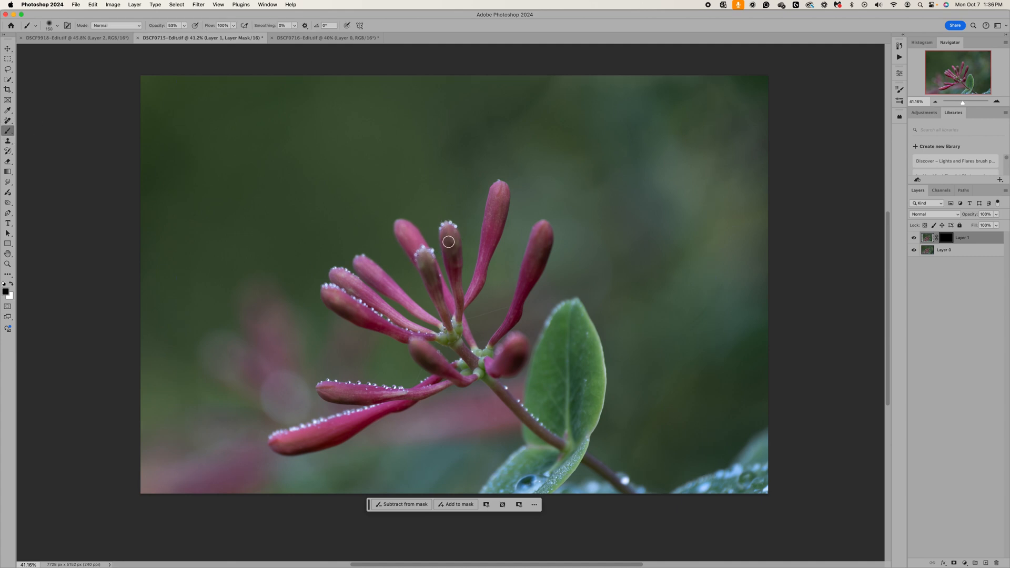
click(11, 284)
scroll(421, 261, up, 5)
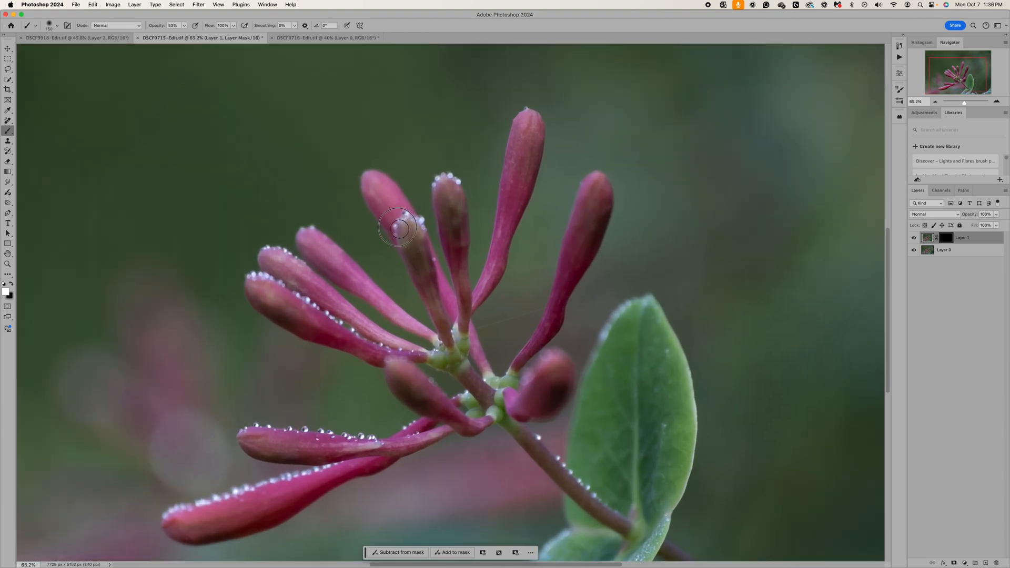
click(183, 25)
drag(186, 37, 211, 36)
mouse_move(423, 234)
mouse_down()
mouse_move(407, 221)
mouse_move(414, 253)
mouse_move(434, 262)
mouse_move(413, 255)
mouse_move(394, 224)
mouse_move(403, 234)
mouse_up()
key(bracketleft)
key(bracketleft)
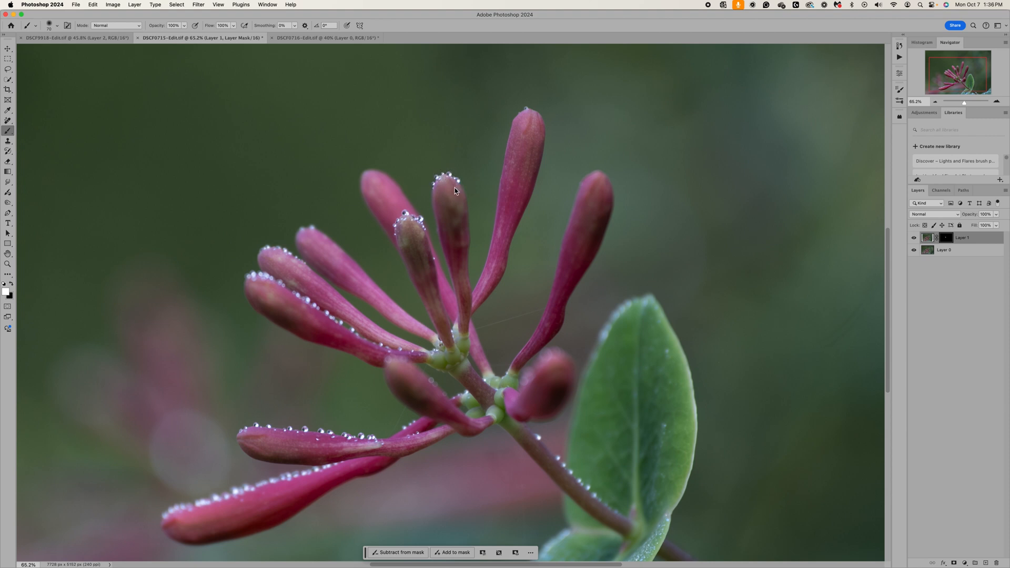
Refine Layer 1's mask around the two central bud tips with a small brush, alternating black and white.
click(11, 285)
scroll(158, 211, right, 3)
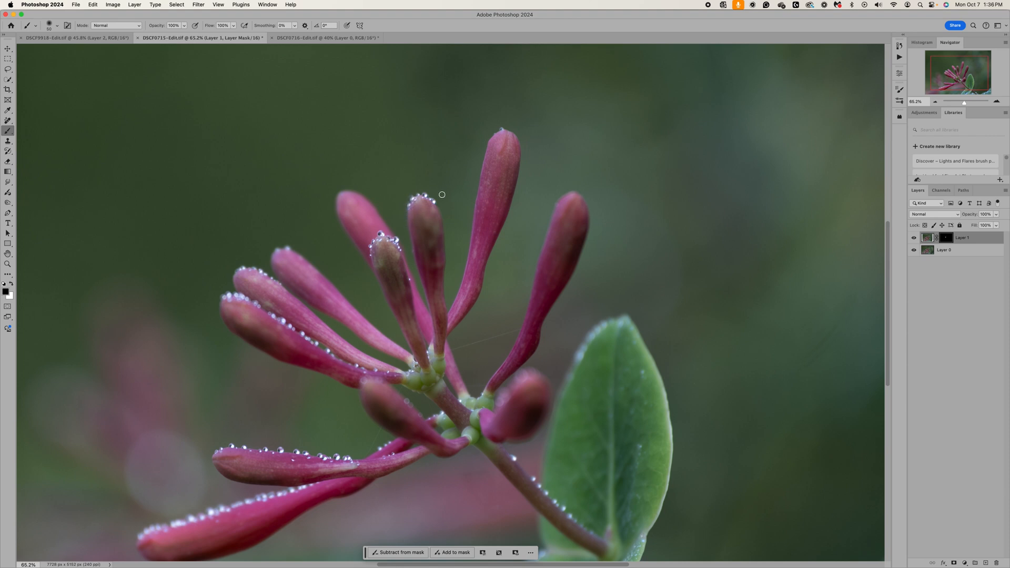
scroll(436, 196, up, 3)
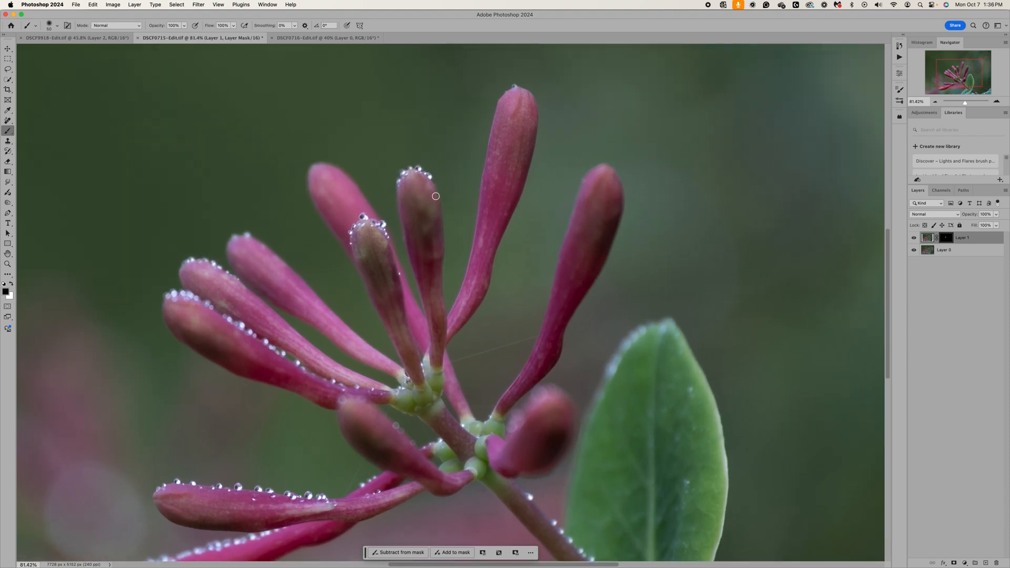
click(11, 285)
click(11, 284)
scroll(397, 139, down, 1)
scroll(398, 139, down, 4)
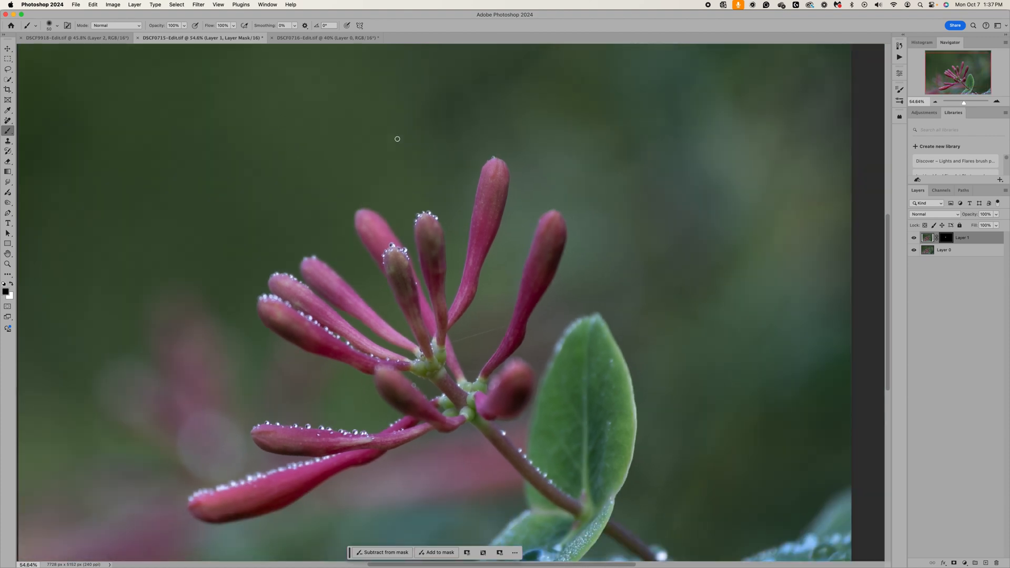
scroll(384, 201, down, 2)
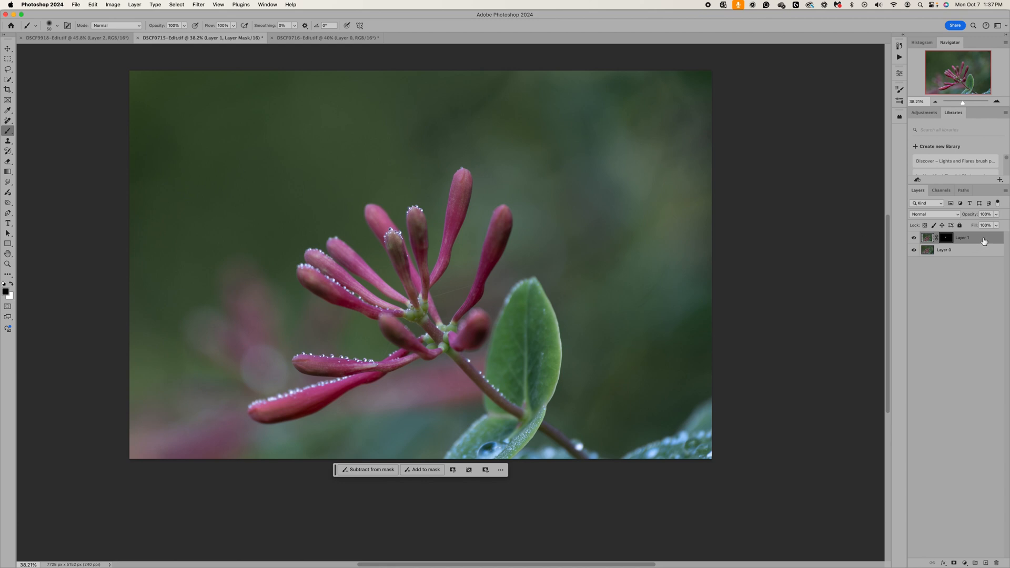
Stamp all visible layers into a new merged layer on top and check the blended buds close up and whole.
key(alt+shift+super+e)
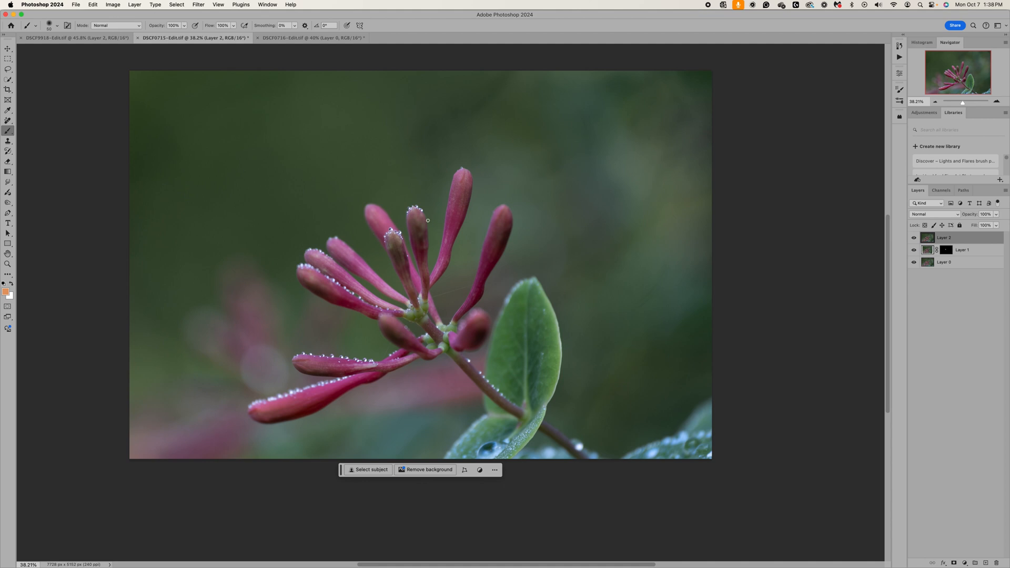
scroll(428, 221, up, 3)
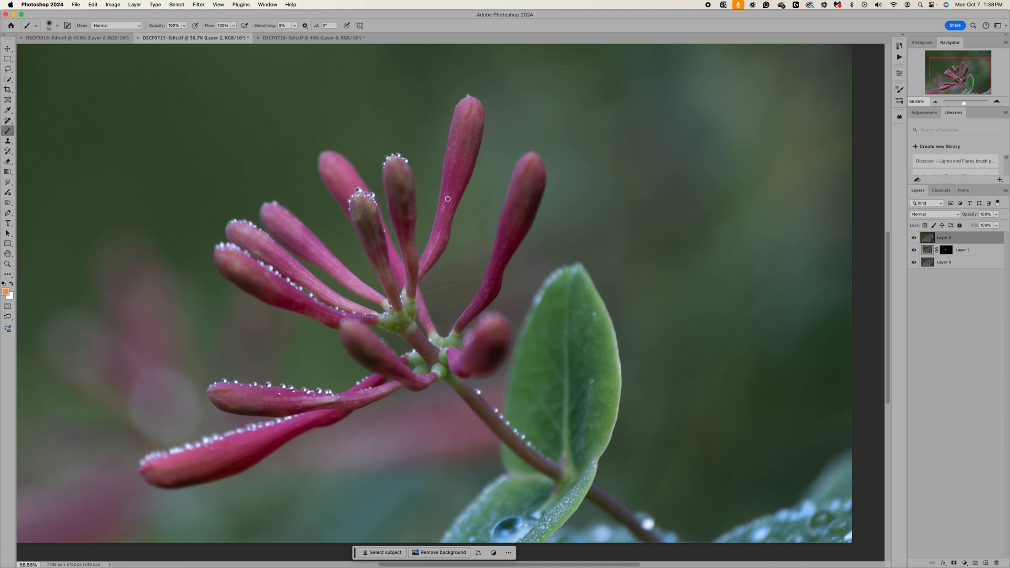
scroll(448, 199, down, 2)
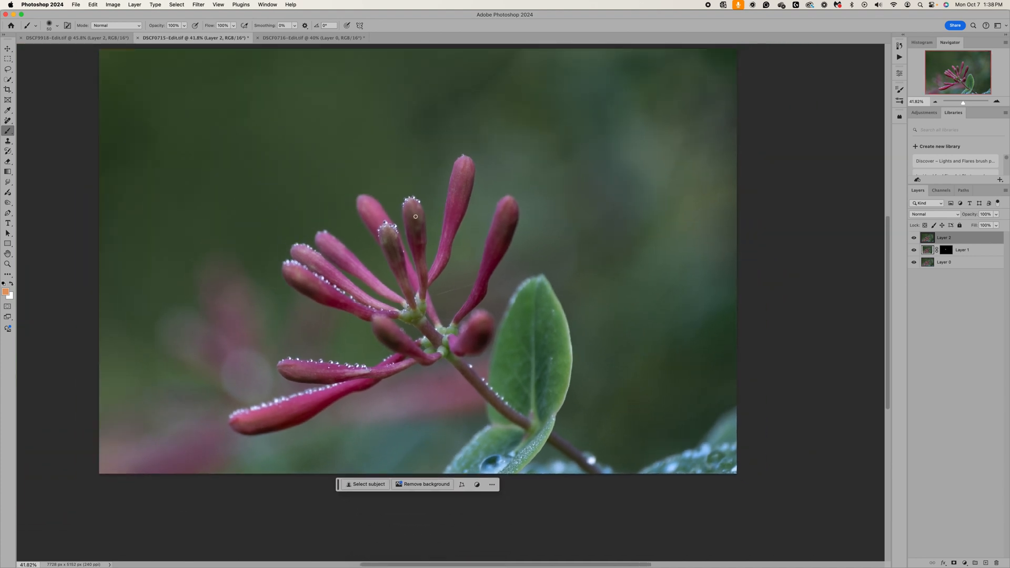
scroll(451, 274, down, 2)
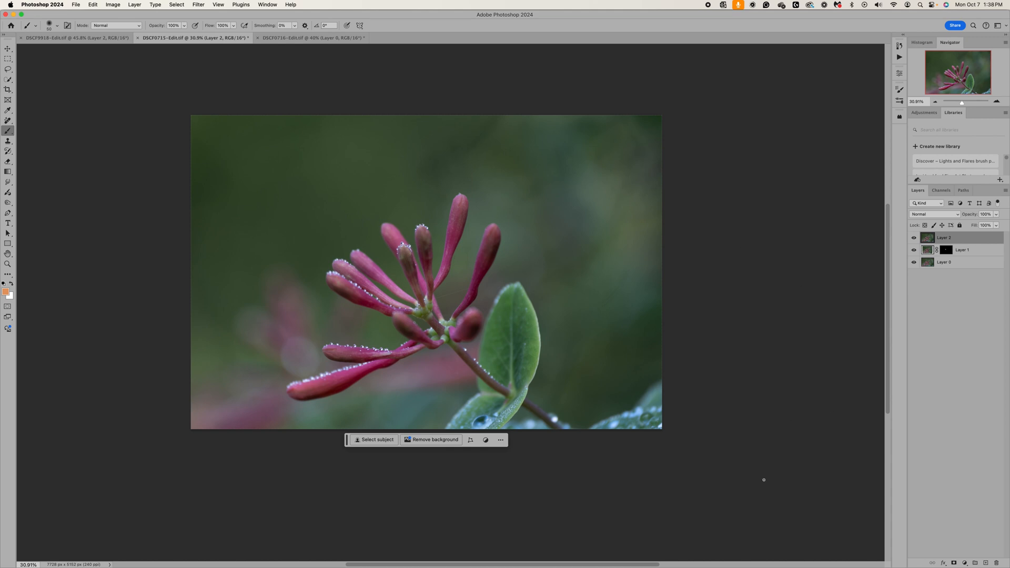
Switch to Lightroom and view the black-and-white grass photo and the pink dahlia photo with the hanging droplet.
mouse_move(772, 563)
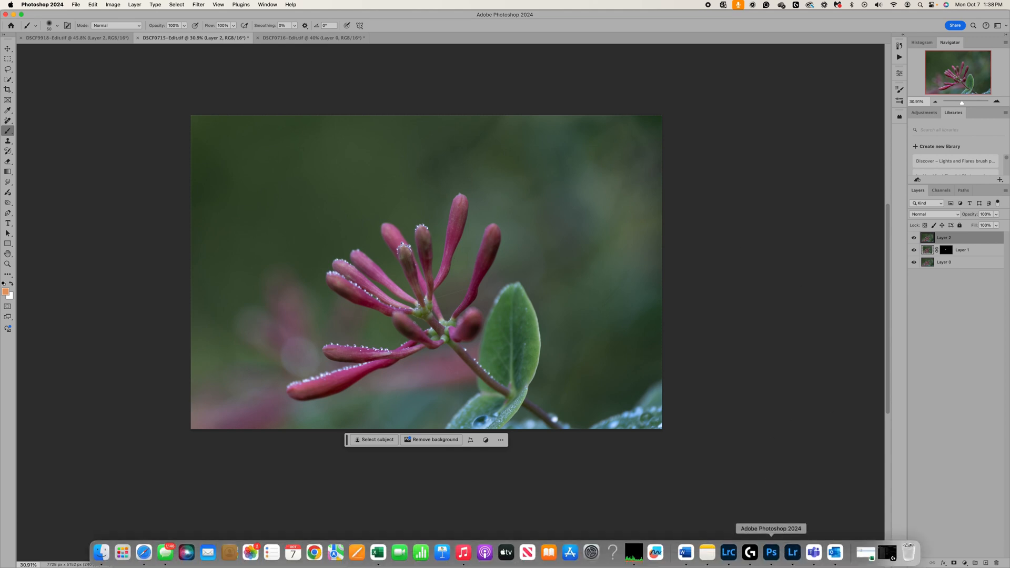
click(792, 552)
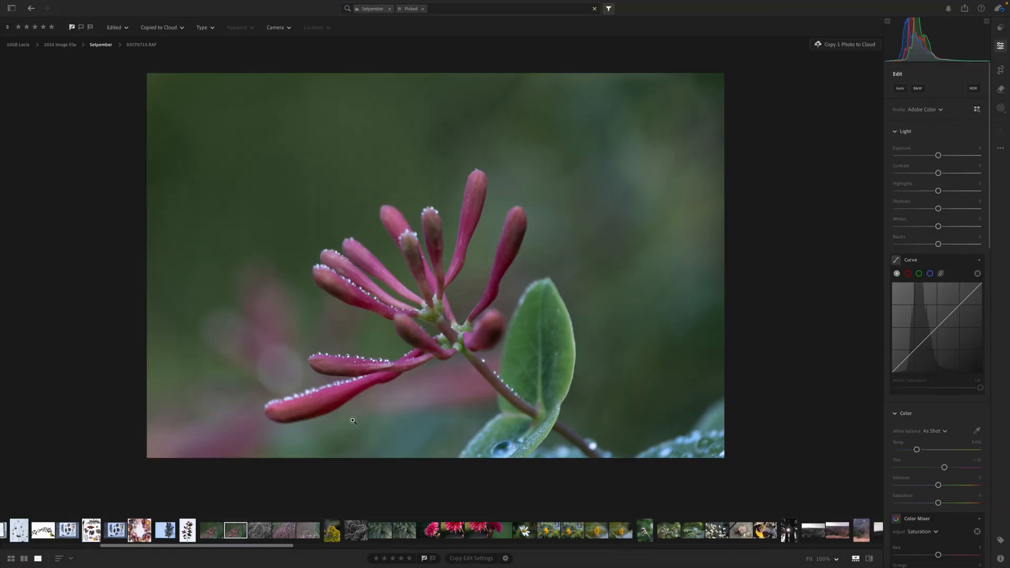
click(356, 532)
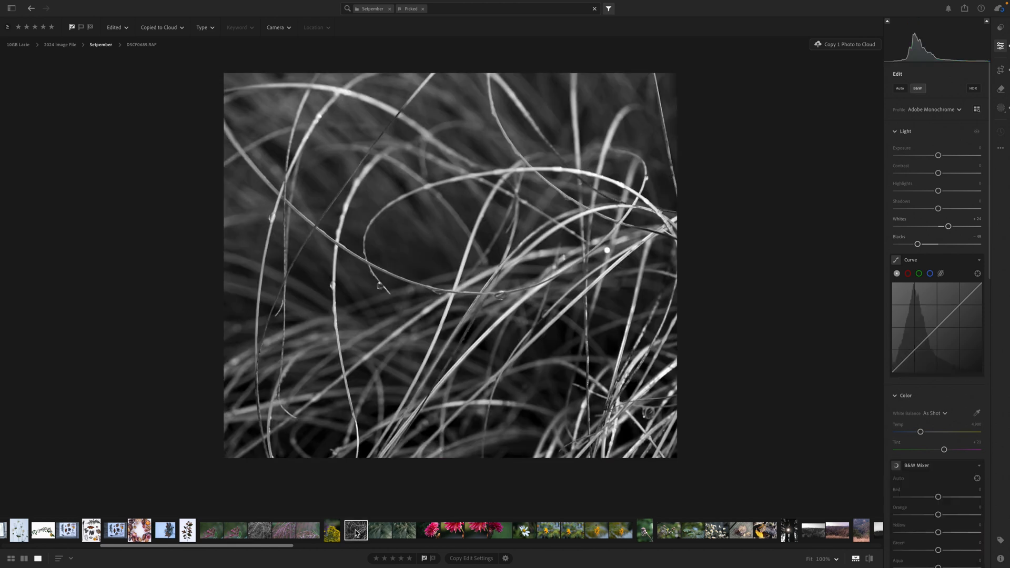
click(480, 533)
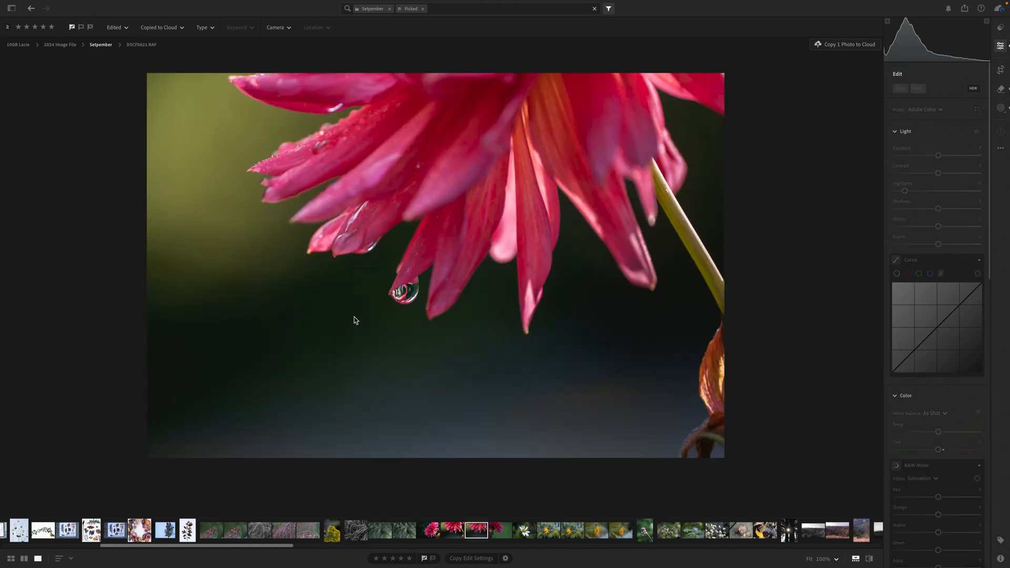